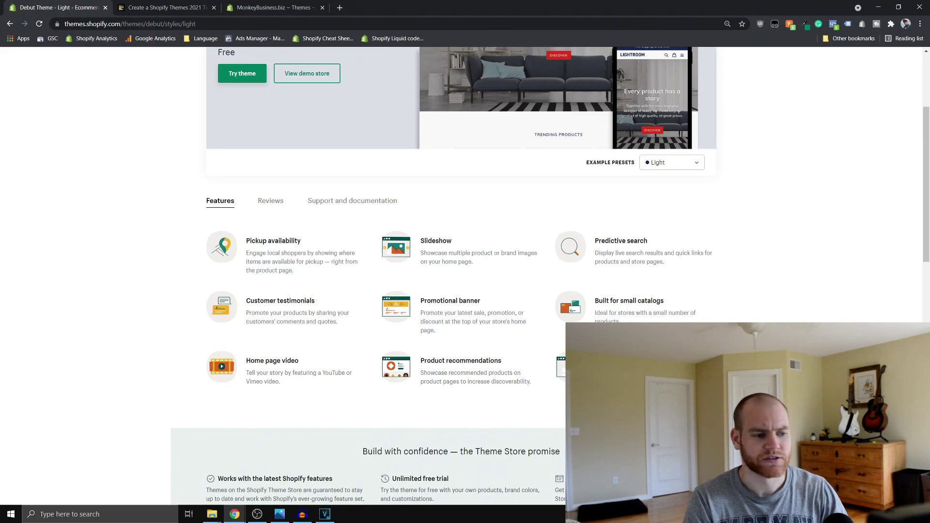
Look over the Debut theme's features and open its demo store in a separate tab
{"action": "scroll", "coordinate": [460, 272], "scroll_direction": "down", "scroll_amount": 1}
{"action": "scroll", "coordinate": [461, 271], "scroll_direction": "up", "scroll_amount": 2}
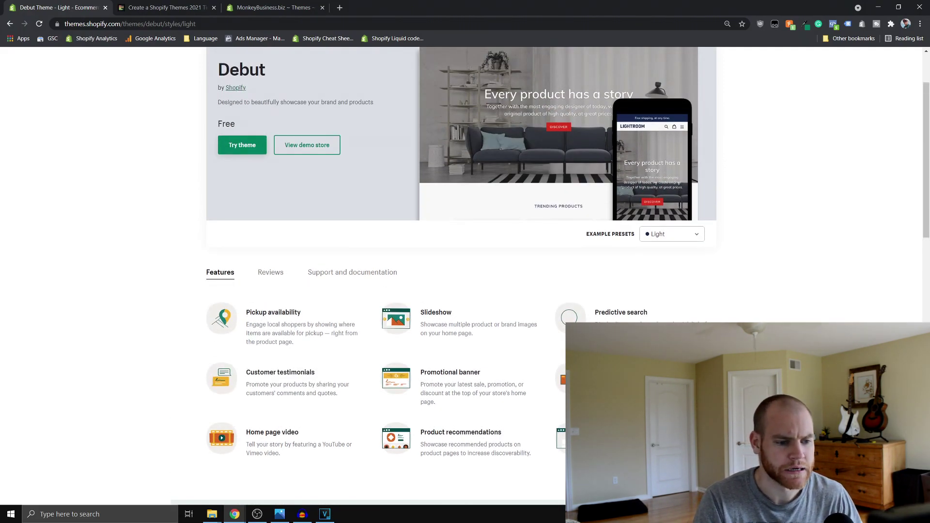
{"action": "scroll", "coordinate": [492, 371], "scroll_direction": "down", "scroll_amount": 1}
{"action": "scroll", "coordinate": [492, 371], "scroll_direction": "up", "scroll_amount": 1}
{"action": "scroll", "coordinate": [493, 371], "scroll_direction": "down", "scroll_amount": 1}
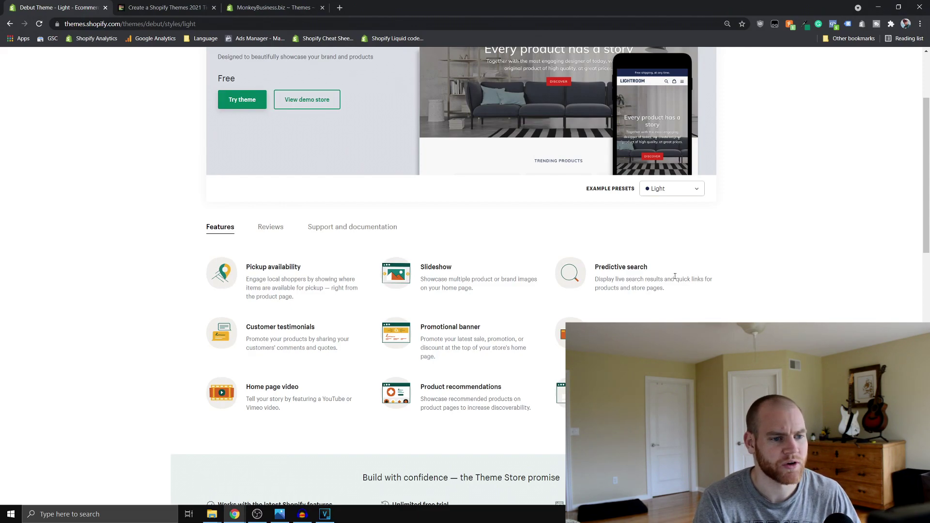
{"action": "scroll", "coordinate": [550, 237], "scroll_direction": "up", "scroll_amount": 2}
{"action": "right_click", "coordinate": [307, 189]}
{"action": "left_click", "coordinate": [333, 201]}
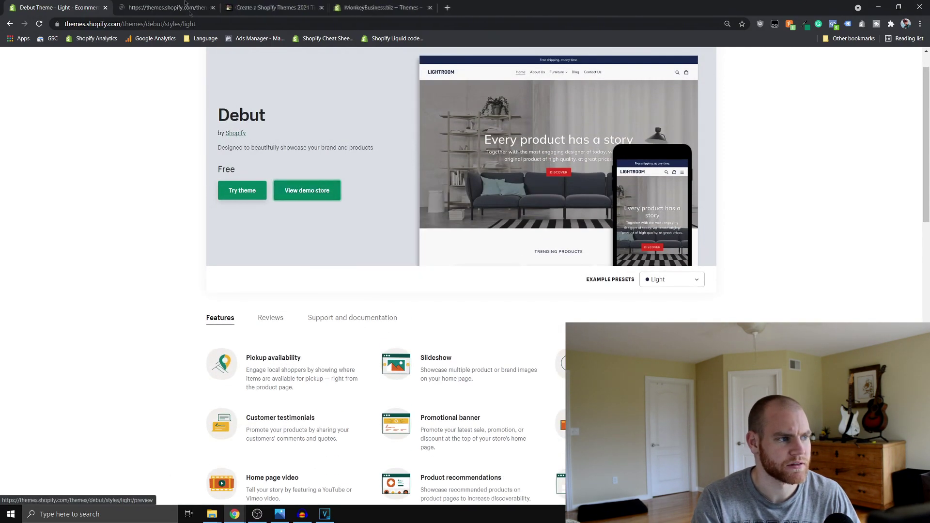
{"action": "left_click", "coordinate": [168, 8]}
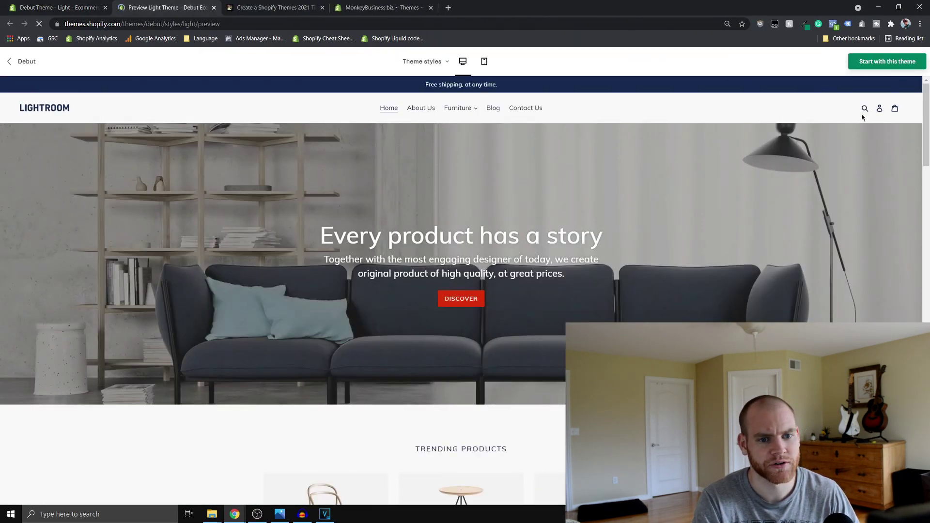
Try the demo store's predictive search with "asdf" and with "arm"
{"action": "left_click", "coordinate": [862, 108]}
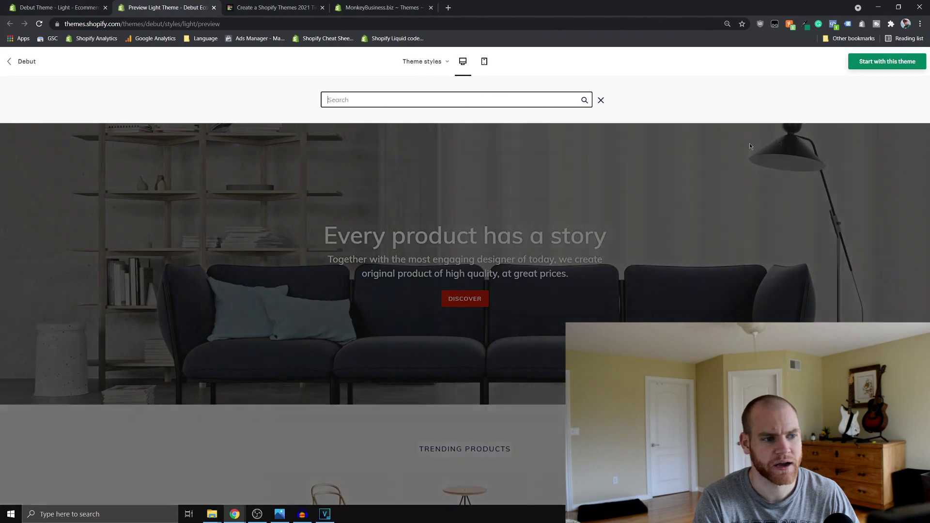
{"action": "type", "text": "asdf"}
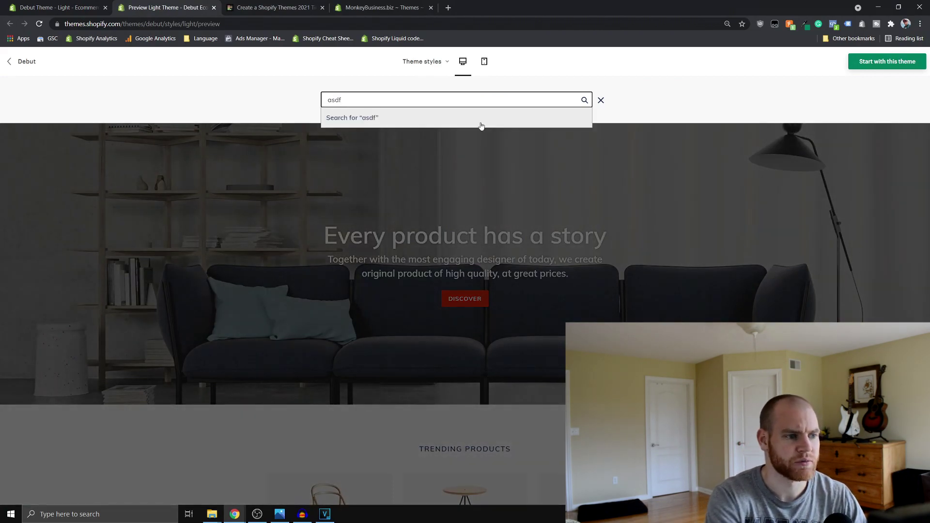
{"action": "key", "text": "BackSpace"}
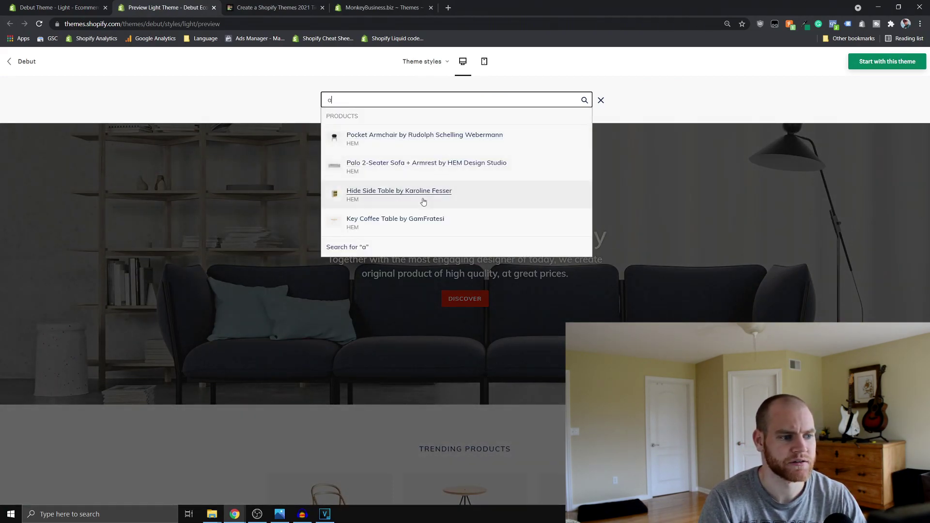
{"action": "type", "text": "r"}
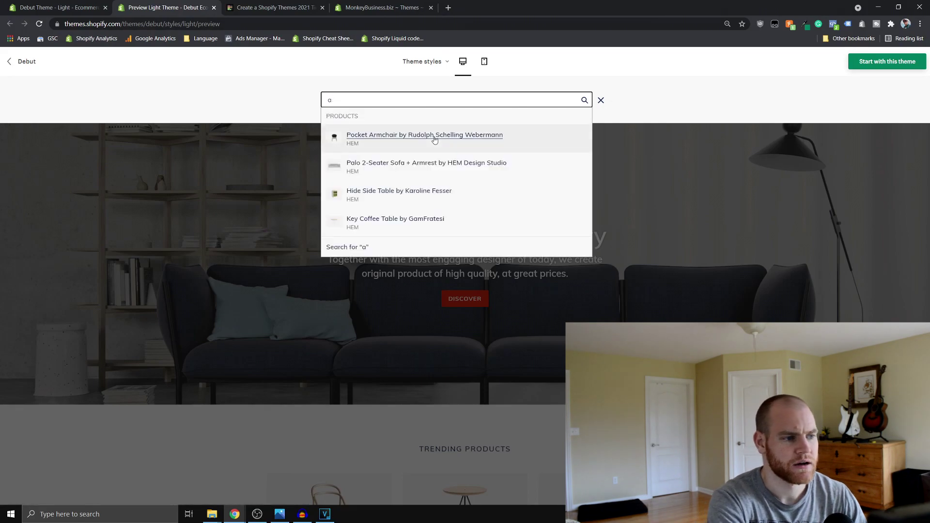
{"action": "type", "text": "m"}
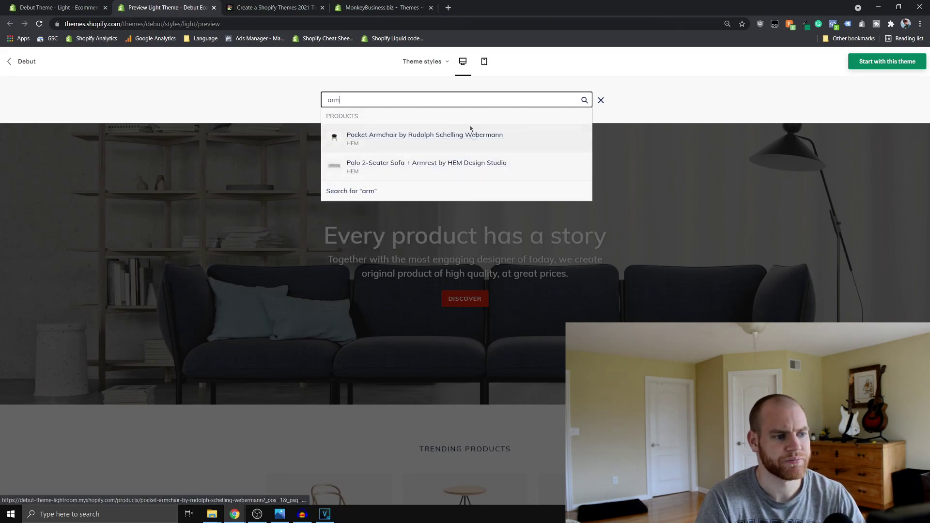
Check the Debut feature list, dismiss the demo store's search, and examine the Testimonials section on its home page
{"action": "left_click", "coordinate": [54, 7]}
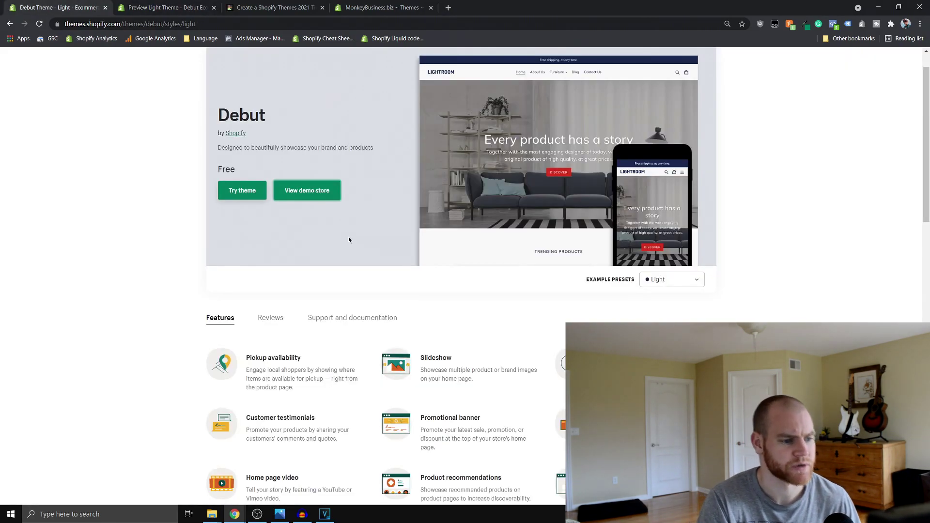
{"action": "scroll", "coordinate": [436, 315], "scroll_direction": "down", "scroll_amount": 1}
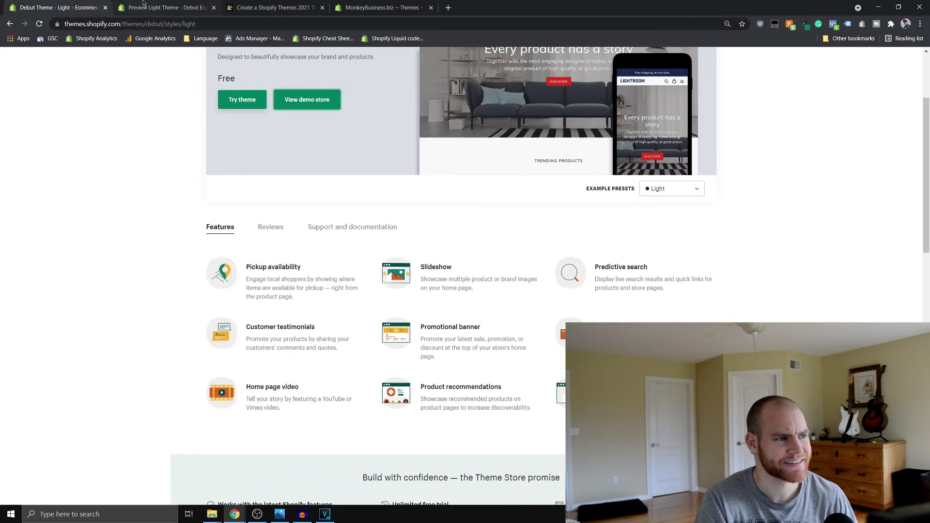
{"action": "left_click", "coordinate": [184, 3]}
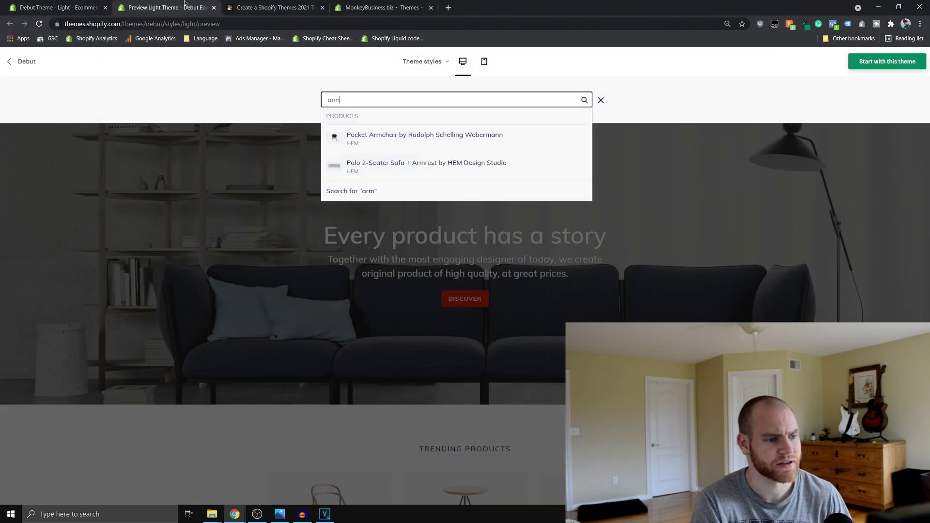
{"action": "left_click", "coordinate": [248, 148]}
{"action": "scroll", "coordinate": [471, 305], "scroll_direction": "down", "scroll_amount": 12}
{"action": "scroll", "coordinate": [471, 311], "scroll_direction": "down", "scroll_amount": 6}
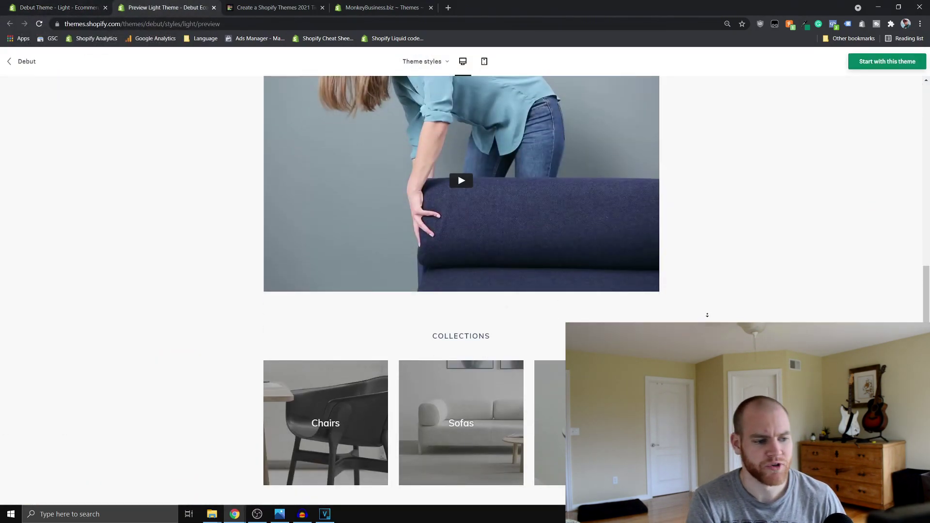
{"action": "scroll", "coordinate": [698, 301], "scroll_direction": "down", "scroll_amount": 6}
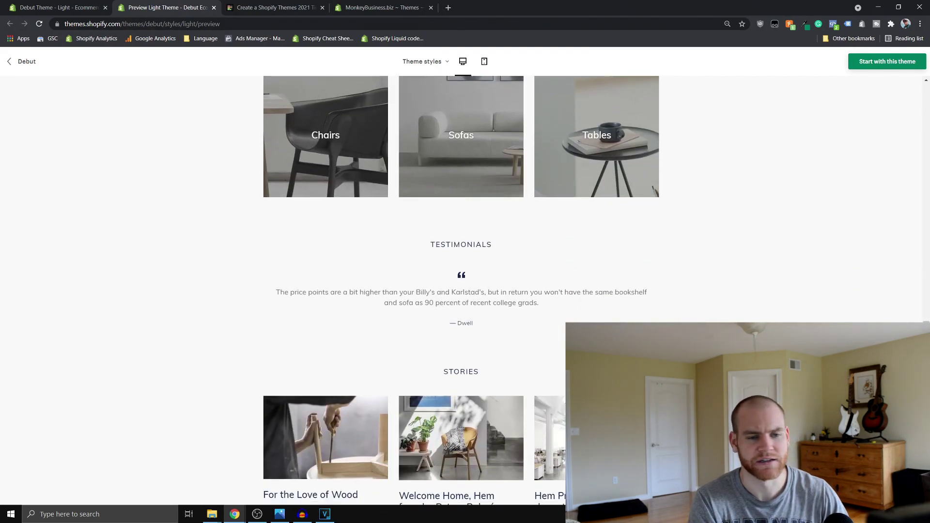
{"action": "scroll", "coordinate": [448, 302], "scroll_direction": "down", "scroll_amount": 1}
{"action": "scroll", "coordinate": [449, 301], "scroll_direction": "up", "scroll_amount": 2}
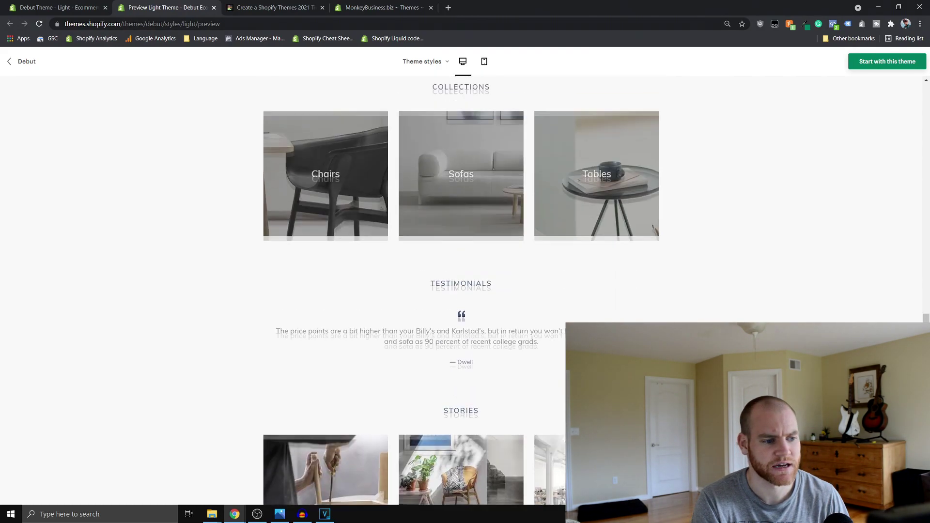
{"action": "left_click_drag", "start_coordinate": [429, 289], "coordinate": [484, 318]}
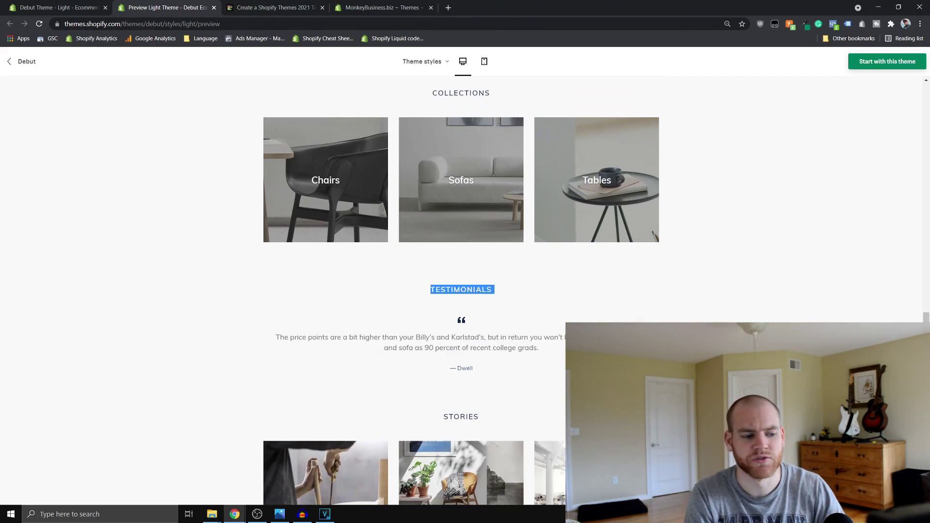
{"action": "scroll", "coordinate": [461, 291], "scroll_direction": "down", "scroll_amount": 1}
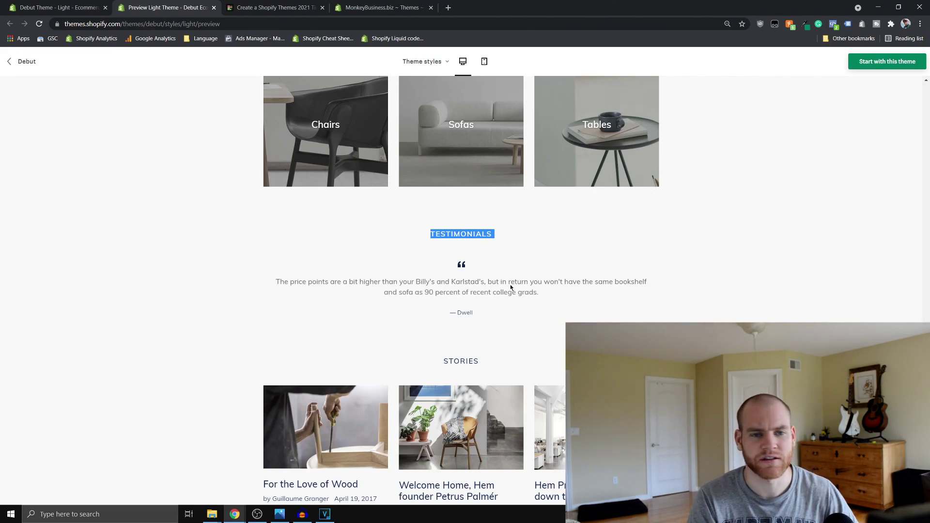
Read the Promotional banner feature of Debut and examine the matching announcement bar on the demo store's home page
{"action": "left_click", "coordinate": [91, 6]}
{"action": "scroll", "coordinate": [460, 293], "scroll_direction": "down", "scroll_amount": 2}
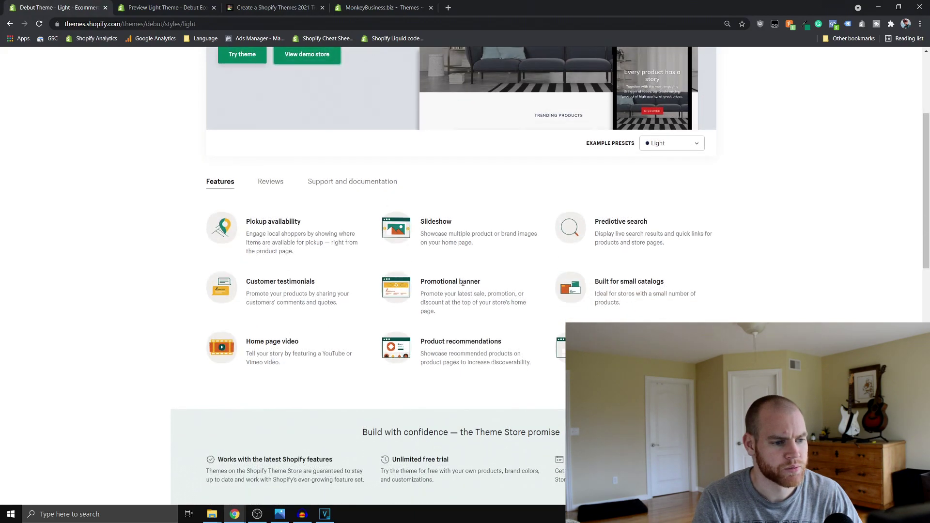
{"action": "scroll", "coordinate": [508, 320], "scroll_direction": "down", "scroll_amount": 1}
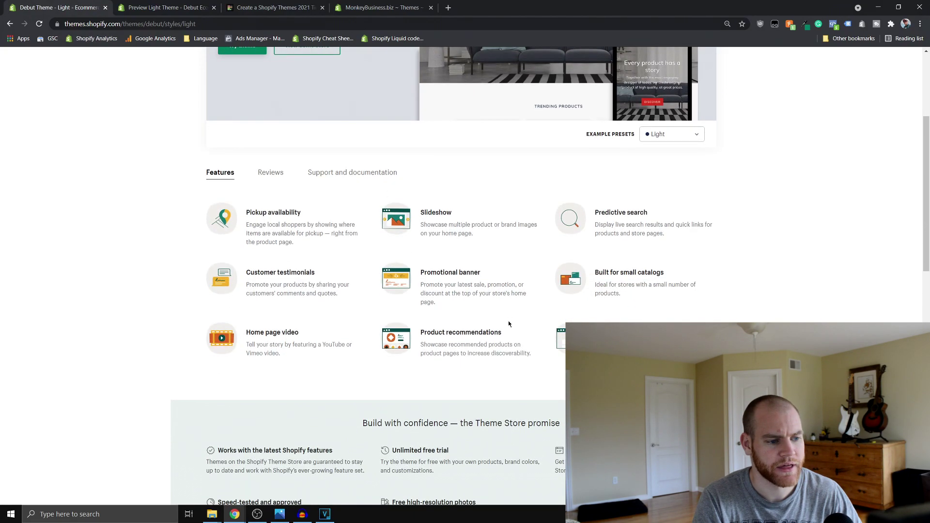
{"action": "left_click", "coordinate": [194, 7]}
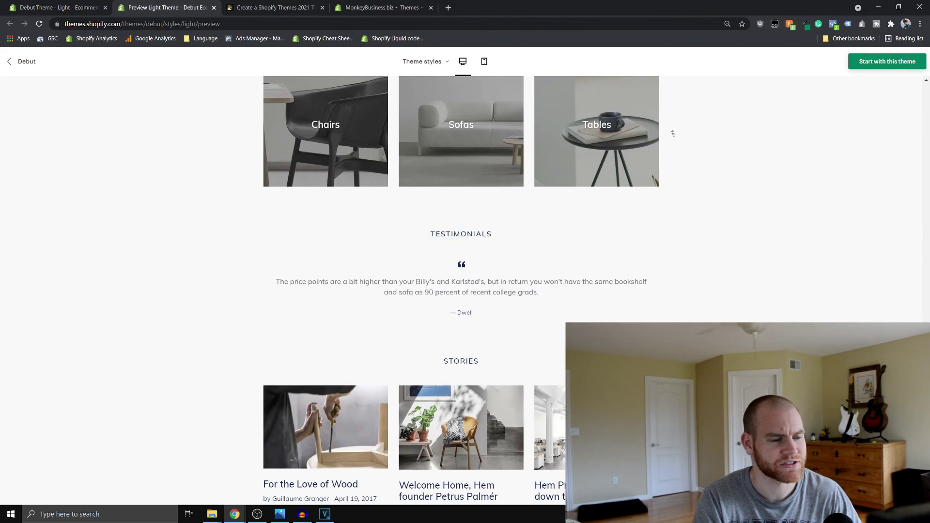
{"action": "scroll", "coordinate": [741, 177], "scroll_direction": "up", "scroll_amount": 15}
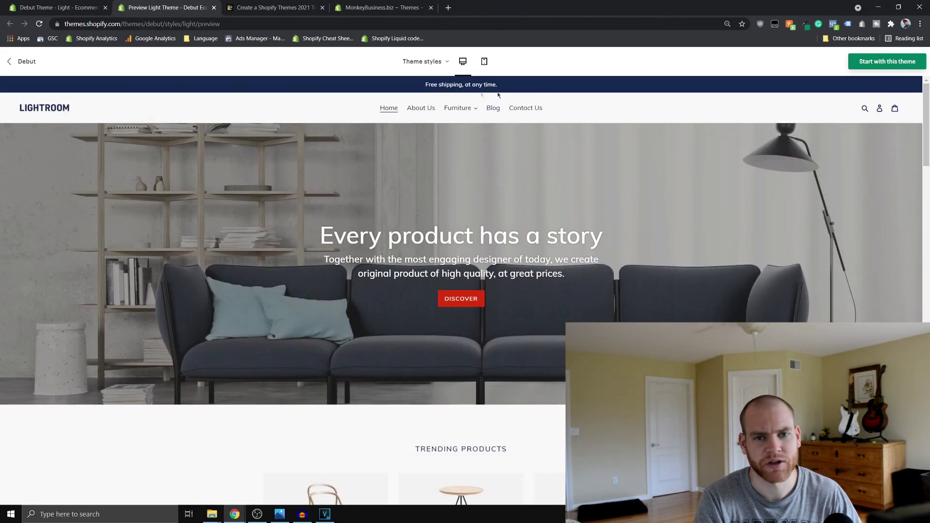
Read the Home page video and Product recommendations entries in Debut's feature list
{"action": "left_click", "coordinate": [36, 5]}
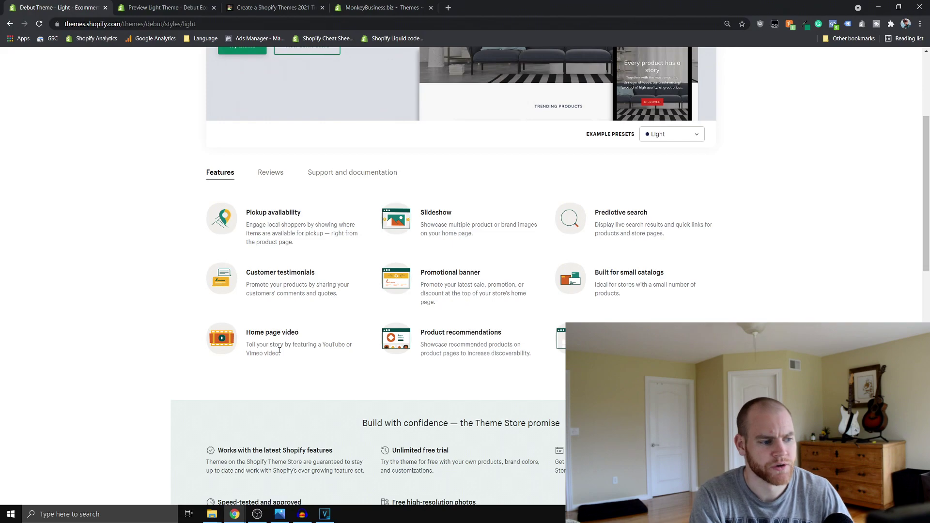
{"action": "left_click_drag", "start_coordinate": [300, 347], "coordinate": [266, 333]}
{"action": "left_click", "coordinate": [354, 354]}
{"action": "left_click_drag", "start_coordinate": [444, 331], "coordinate": [513, 353]}
{"action": "left_click", "coordinate": [512, 352]}
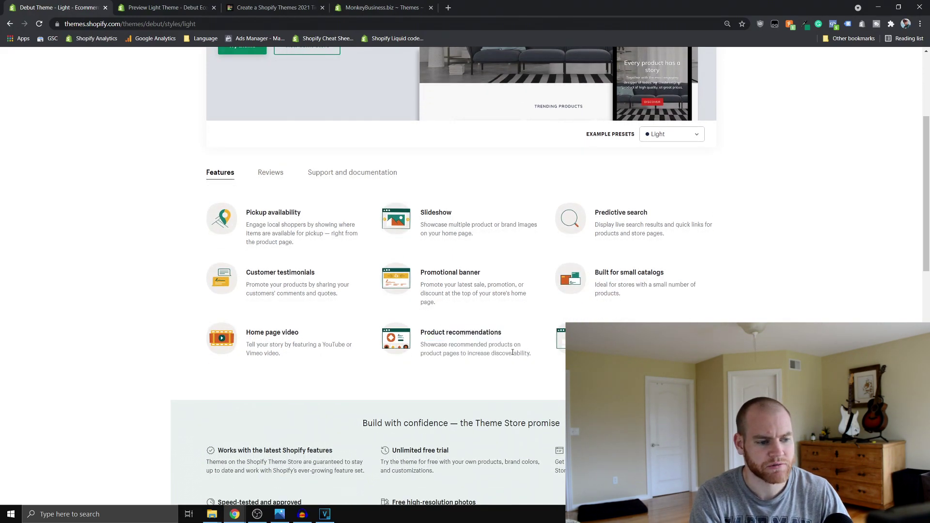
Open the Udon Chair product page in the demo store and examine its "You may also like" recommendations
{"action": "left_click", "coordinate": [162, 7]}
{"action": "scroll", "coordinate": [359, 320], "scroll_direction": "down", "scroll_amount": 5}
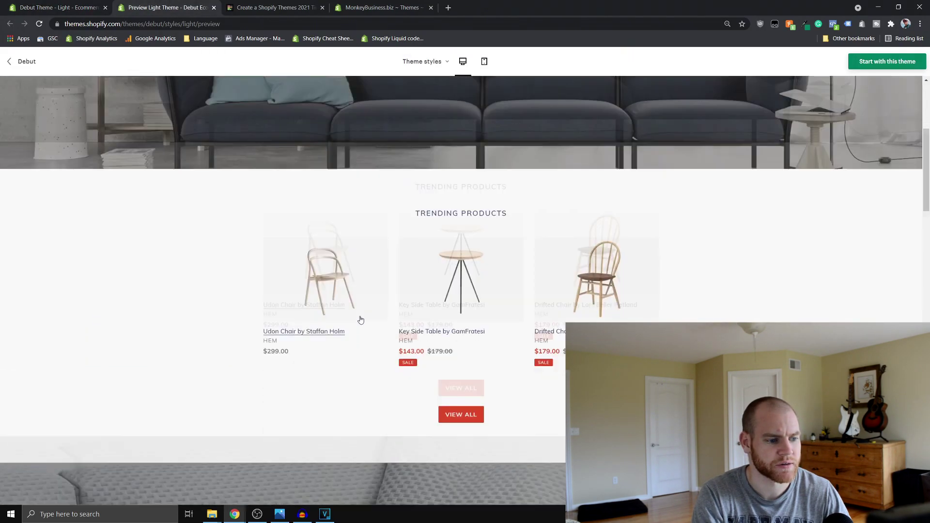
{"action": "scroll", "coordinate": [349, 272], "scroll_direction": "up", "scroll_amount": 1}
{"action": "left_click", "coordinate": [329, 217]}
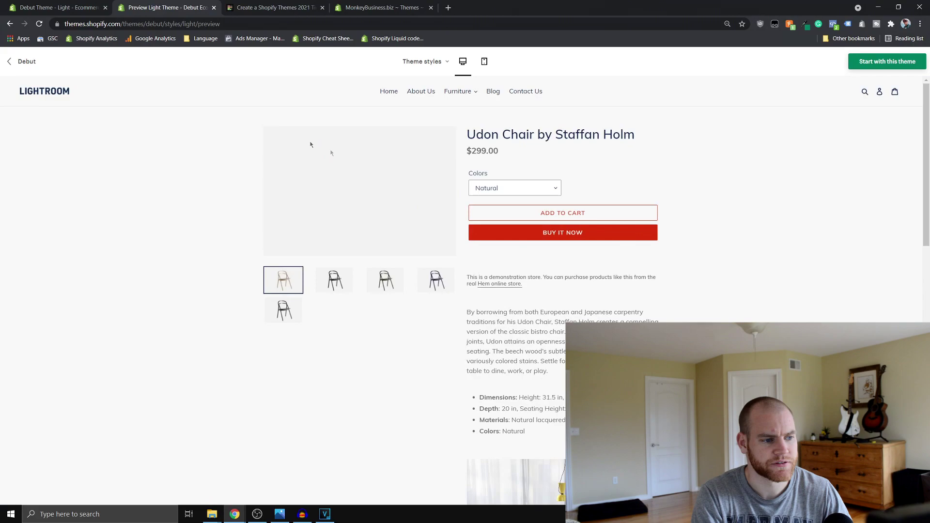
{"action": "scroll", "coordinate": [217, 247], "scroll_direction": "down", "scroll_amount": 3}
{"action": "scroll", "coordinate": [217, 249], "scroll_direction": "down", "scroll_amount": 10}
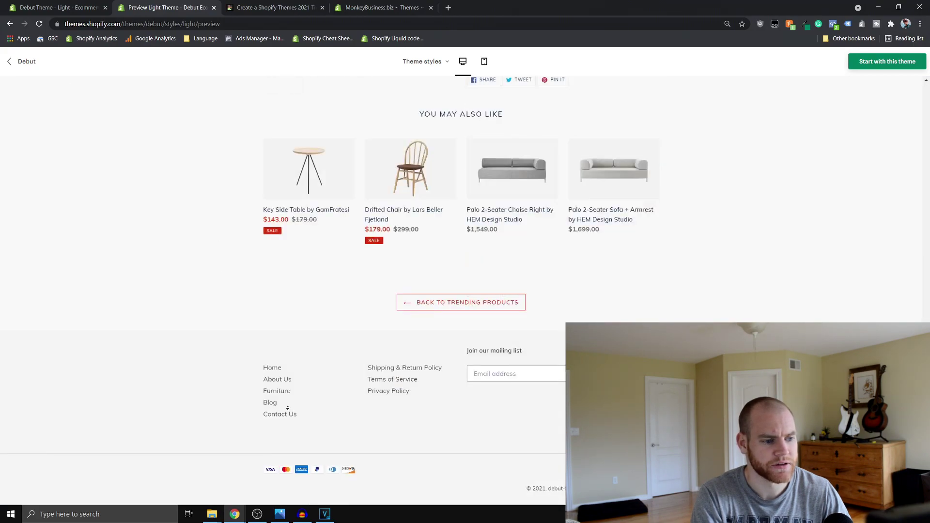
{"action": "scroll", "coordinate": [319, 216], "scroll_direction": "up", "scroll_amount": 2}
{"action": "scroll", "coordinate": [275, 286], "scroll_direction": "down", "scroll_amount": 2}
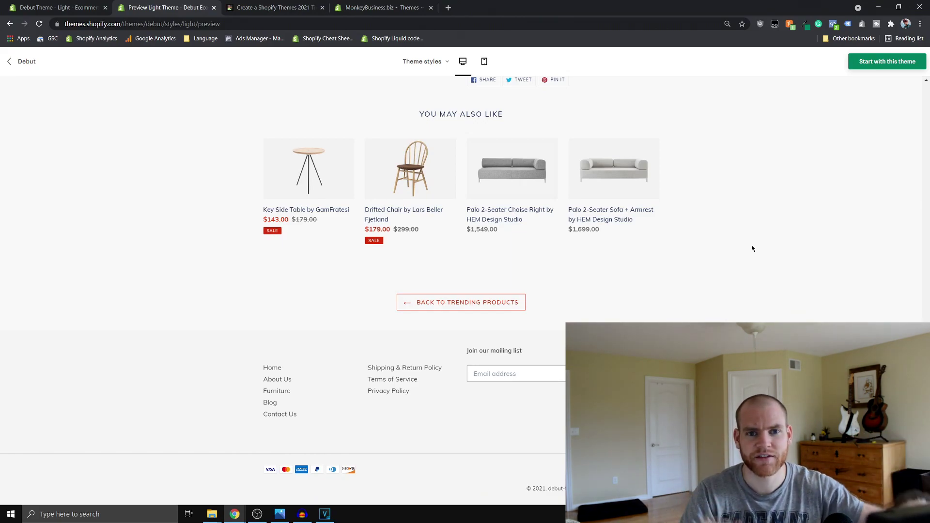
{"action": "middle_click", "coordinate": [730, 246]}
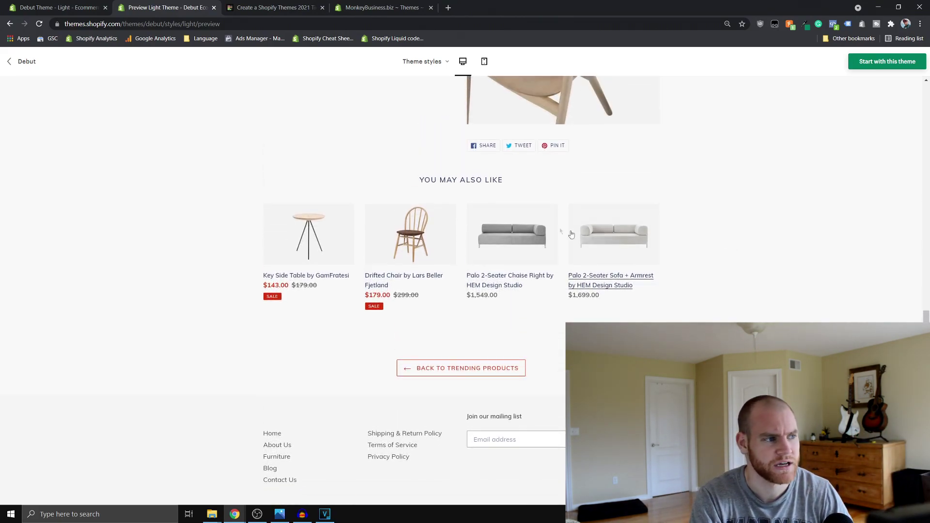
Read the Product filtering entry in Debut's feature list
{"action": "left_click", "coordinate": [95, 5]}
{"action": "left_click", "coordinate": [660, 311]}
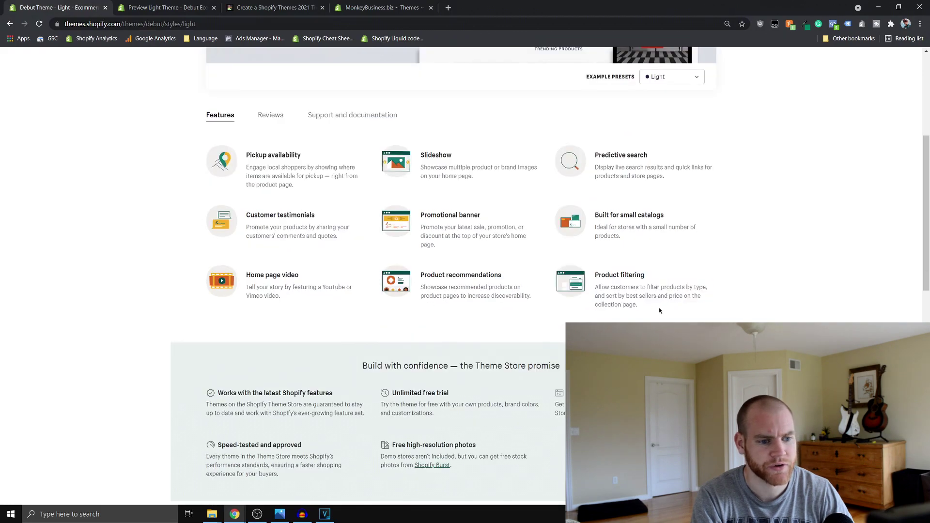
{"action": "triple_click", "coordinate": [659, 311]}
Open the Sofas collection in the demo store and examine its product sorting options
{"action": "key", "text": "ctrl+Tab"}
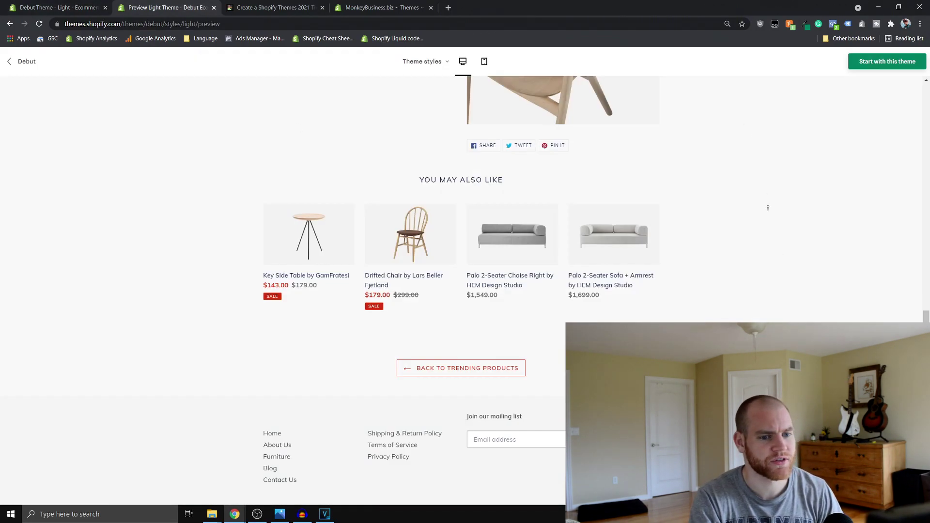
{"action": "scroll", "coordinate": [776, 194], "scroll_direction": "up", "scroll_amount": 15}
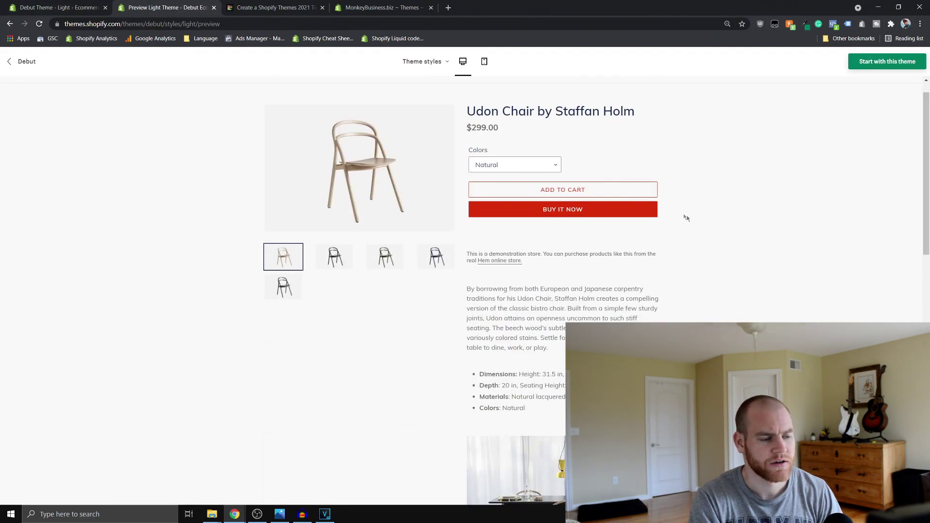
{"action": "scroll", "coordinate": [687, 218], "scroll_direction": "up", "scroll_amount": 1}
{"action": "mouse_move", "coordinate": [464, 99]}
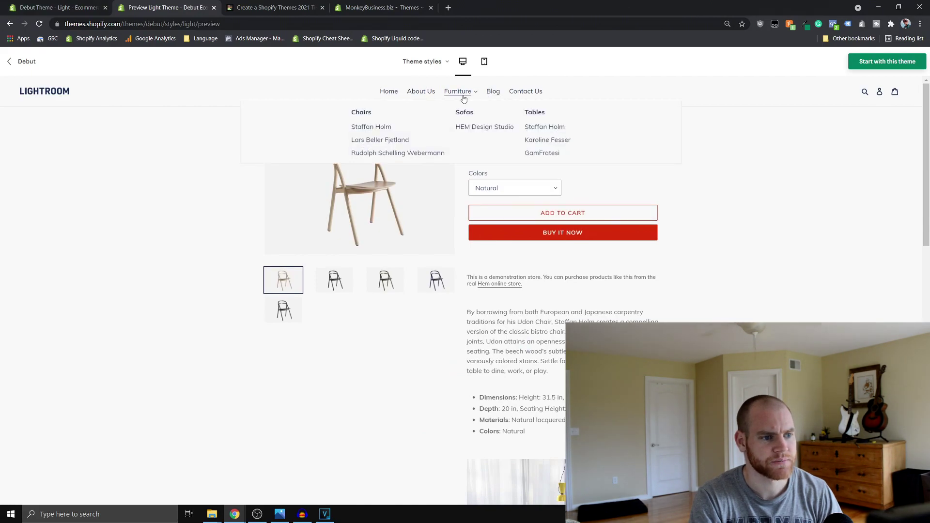
{"action": "left_click", "coordinate": [463, 114]}
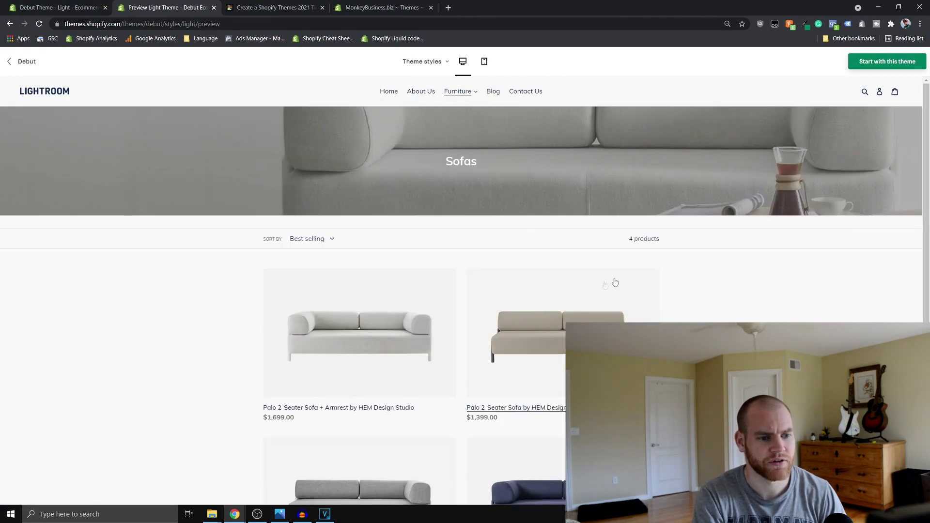
{"action": "scroll", "coordinate": [704, 276], "scroll_direction": "down", "scroll_amount": 2}
{"action": "left_click", "coordinate": [313, 149]}
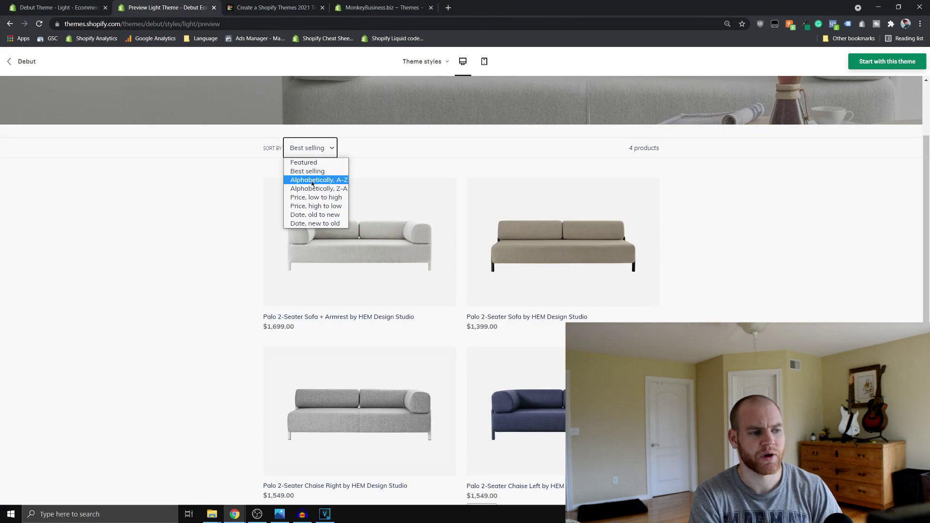
{"action": "left_click", "coordinate": [99, 189]}
Return to the overview of the Debut theme's store listing
{"action": "scroll", "coordinate": [100, 189], "scroll_direction": "up", "scroll_amount": 2}
{"action": "left_click", "coordinate": [97, 8]}
{"action": "scroll", "coordinate": [228, 267], "scroll_direction": "up", "scroll_amount": 4}
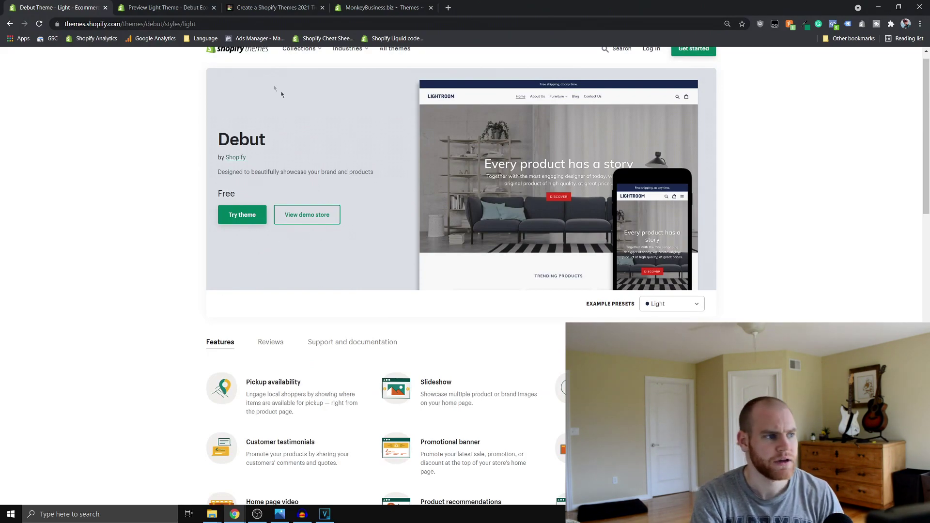
Open the demo store's home page and examine its sections from the banner down to the testimonials and stories
{"action": "left_click", "coordinate": [186, 12]}
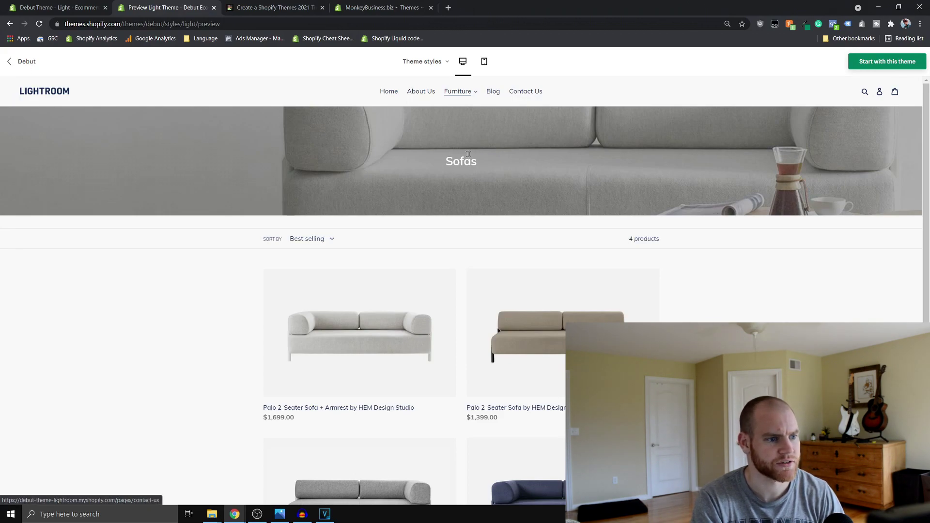
{"action": "left_click", "coordinate": [388, 92]}
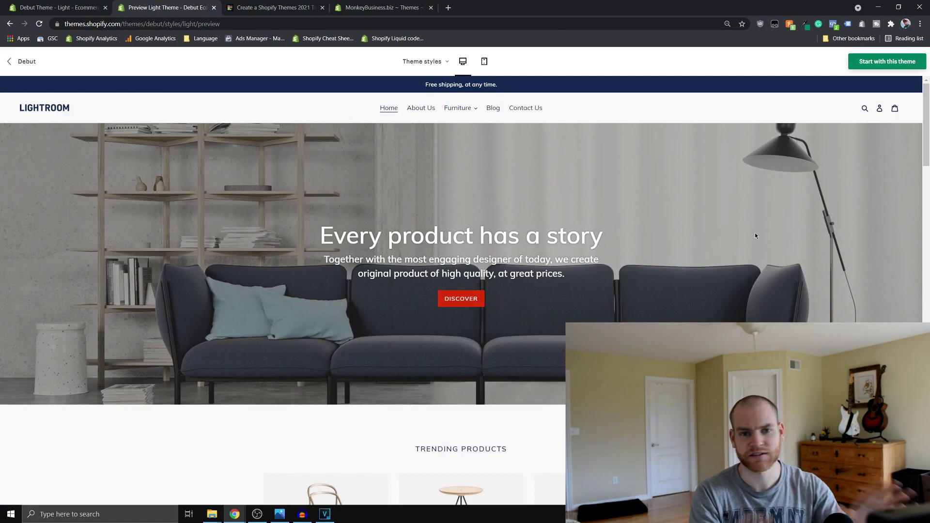
{"action": "scroll", "coordinate": [756, 236], "scroll_direction": "down", "scroll_amount": 10}
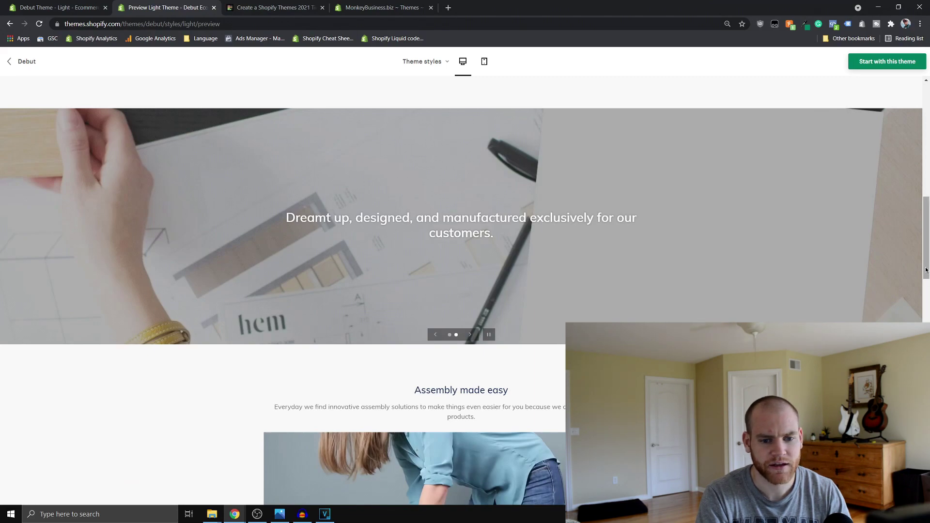
{"action": "scroll", "coordinate": [465, 291], "scroll_direction": "down", "scroll_amount": 15}
{"action": "scroll", "coordinate": [465, 291], "scroll_direction": "down", "scroll_amount": 3}
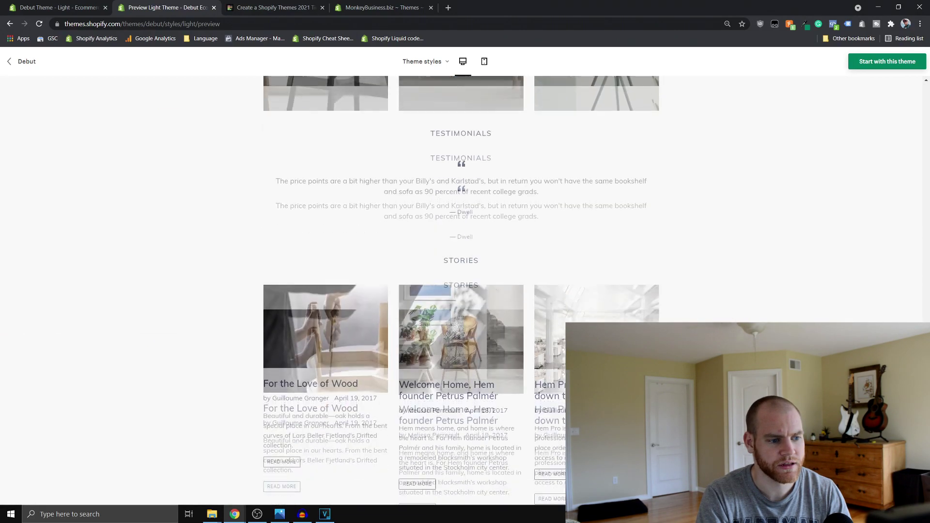
{"action": "scroll", "coordinate": [709, 217], "scroll_direction": "up", "scroll_amount": 4}
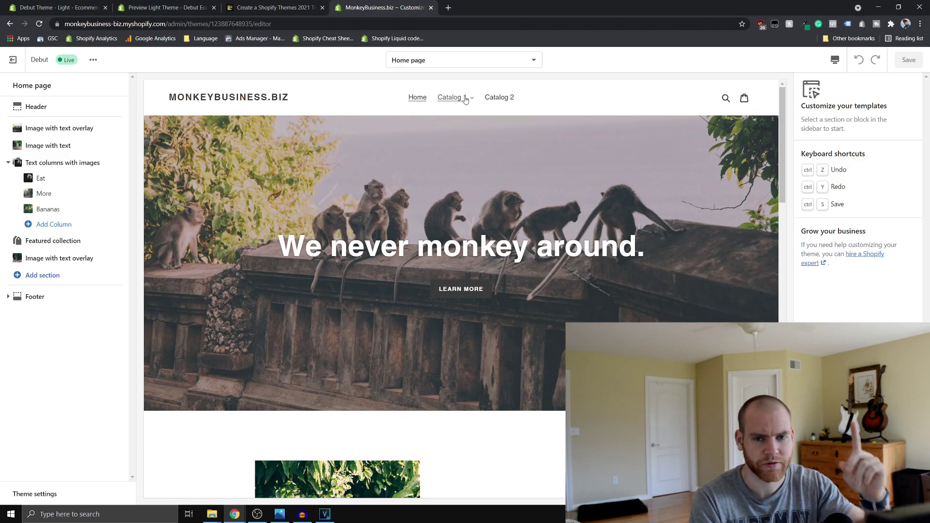
Switch to the MonkeyBusiness.biz theme editor and add a Custom content section to the home page
{"action": "scroll", "coordinate": [472, 323], "scroll_direction": "down", "scroll_amount": 8}
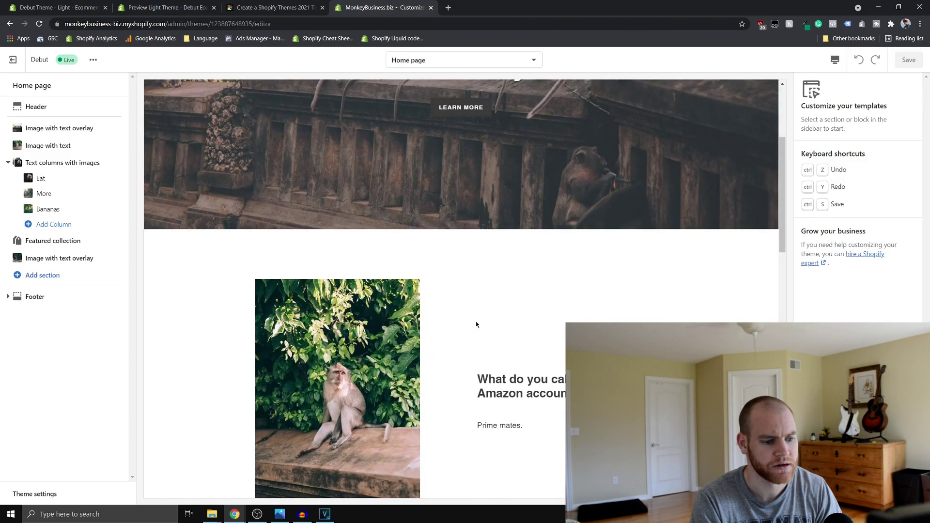
{"action": "scroll", "coordinate": [469, 320], "scroll_direction": "down", "scroll_amount": 5}
{"action": "scroll", "coordinate": [470, 321], "scroll_direction": "up", "scroll_amount": 9}
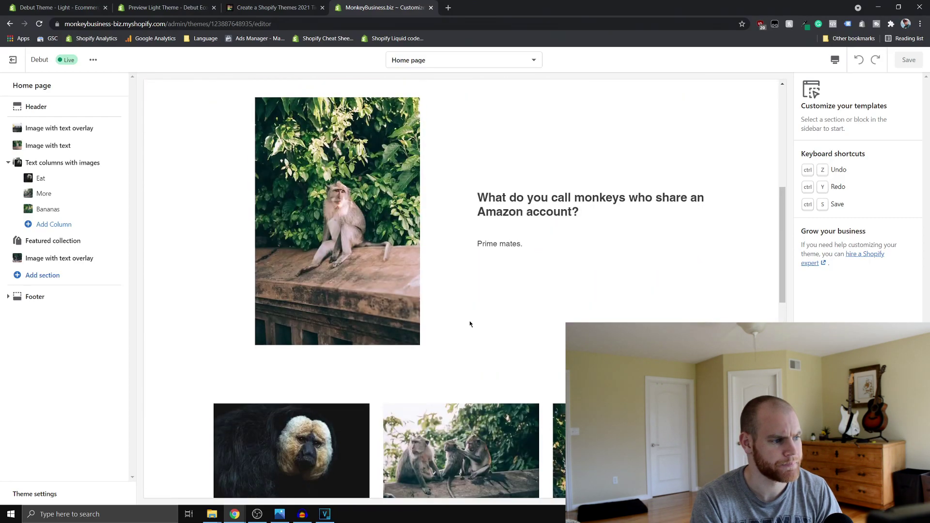
{"action": "left_click", "coordinate": [42, 276]}
{"action": "scroll", "coordinate": [97, 320], "scroll_direction": "down", "scroll_amount": 3}
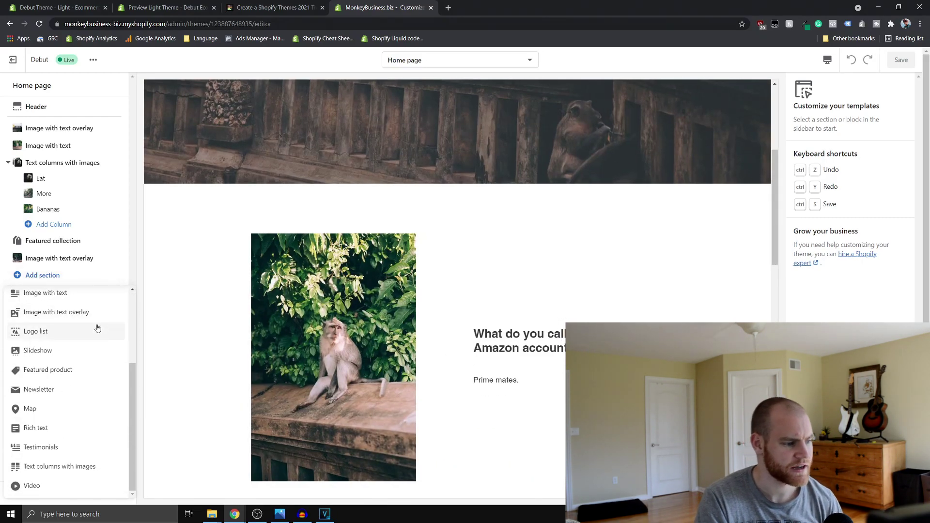
{"action": "scroll", "coordinate": [97, 369], "scroll_direction": "up", "scroll_amount": 3}
{"action": "scroll", "coordinate": [92, 368], "scroll_direction": "down", "scroll_amount": 2}
{"action": "scroll", "coordinate": [73, 343], "scroll_direction": "up", "scroll_amount": 3}
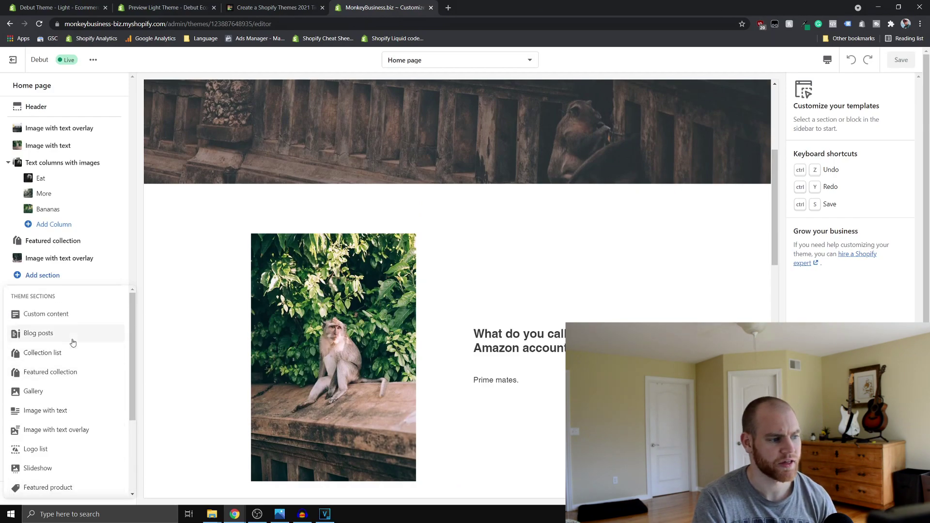
{"action": "left_click", "coordinate": [82, 315]}
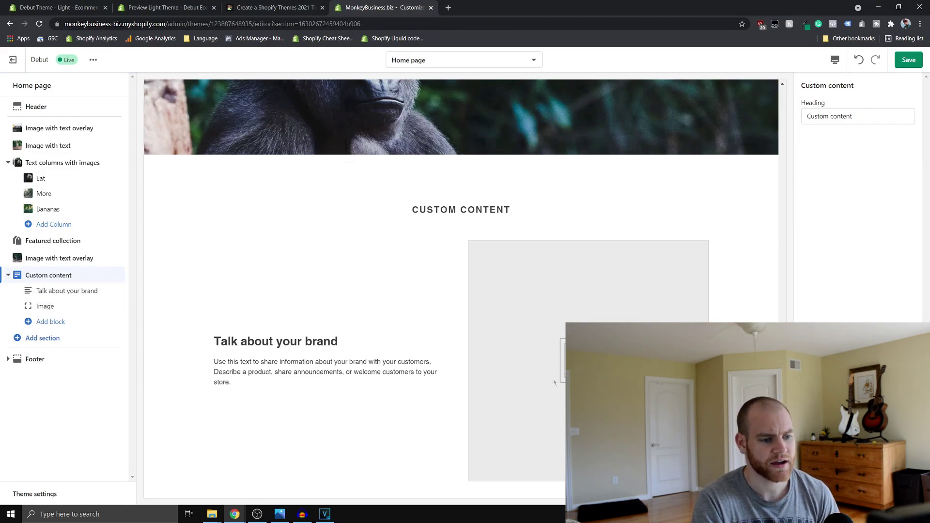
Review the block types available for the Custom content section and examine its default layout in the preview
{"action": "left_click", "coordinate": [51, 322]}
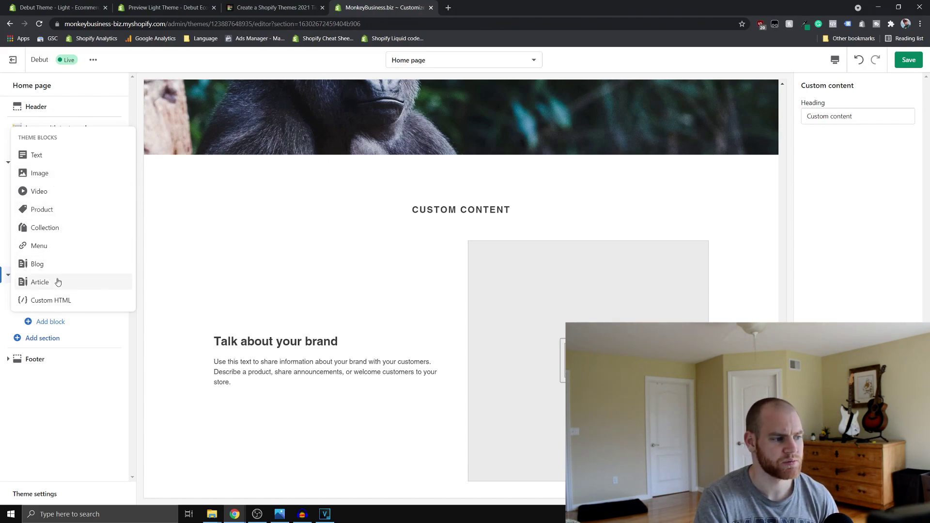
{"action": "left_click", "coordinate": [441, 374]}
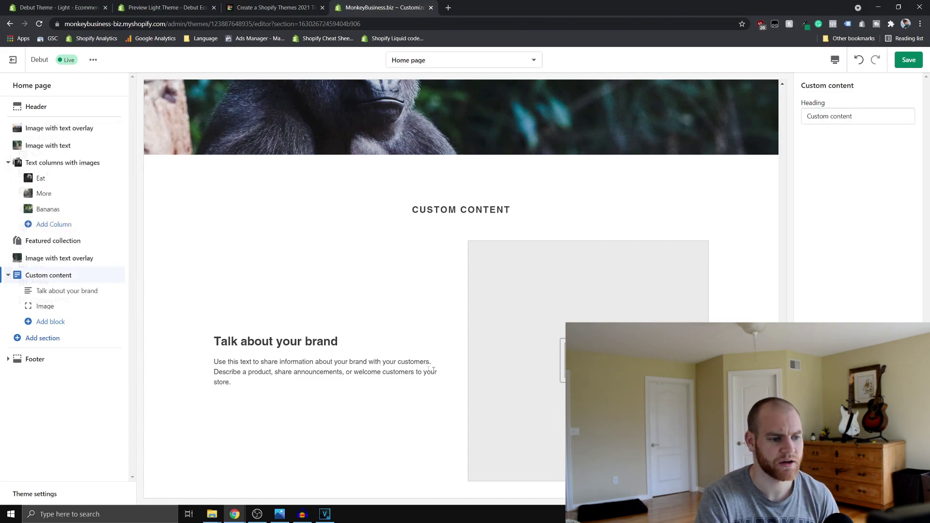
{"action": "scroll", "coordinate": [389, 357], "scroll_direction": "down", "scroll_amount": 2}
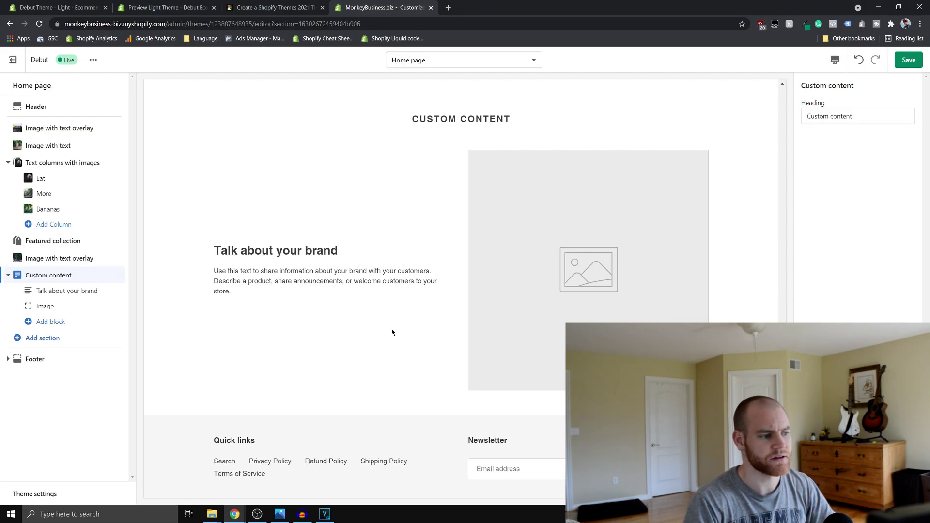
{"action": "left_click", "coordinate": [47, 321]}
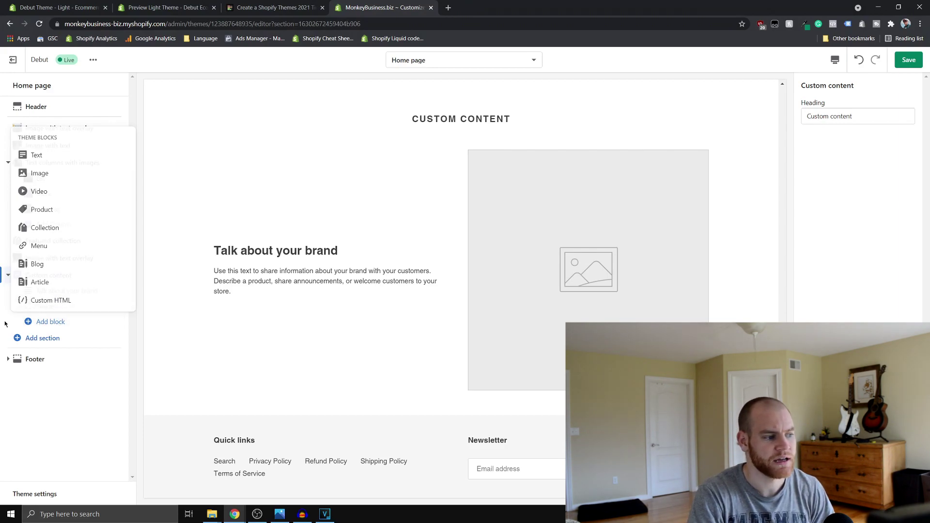
{"action": "left_click", "coordinate": [43, 322]}
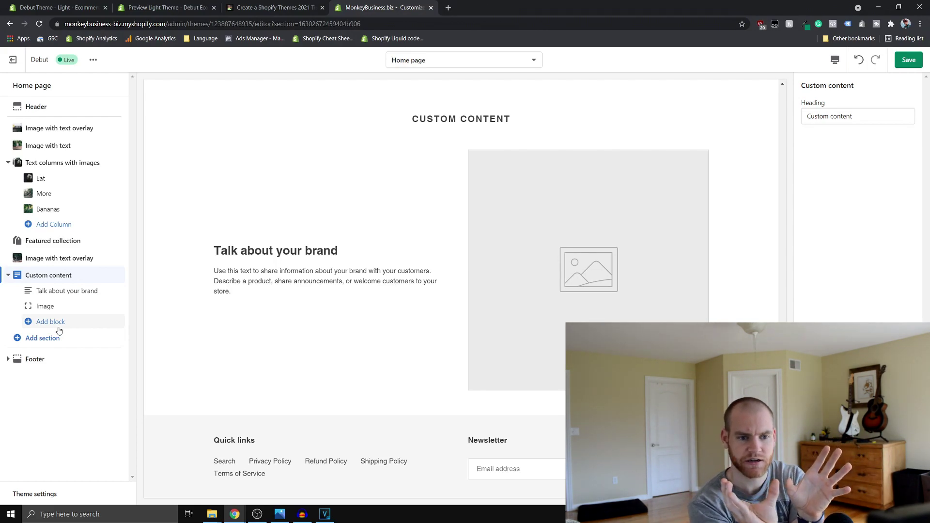
Add two more Image blocks to the Custom content section
{"action": "left_click", "coordinate": [68, 291]}
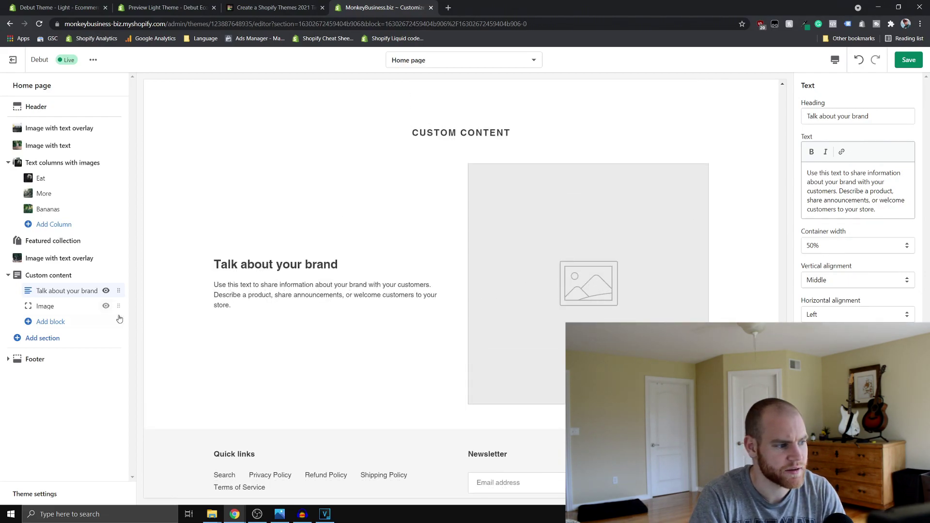
{"action": "left_click", "coordinate": [51, 324]}
{"action": "left_click", "coordinate": [46, 189]}
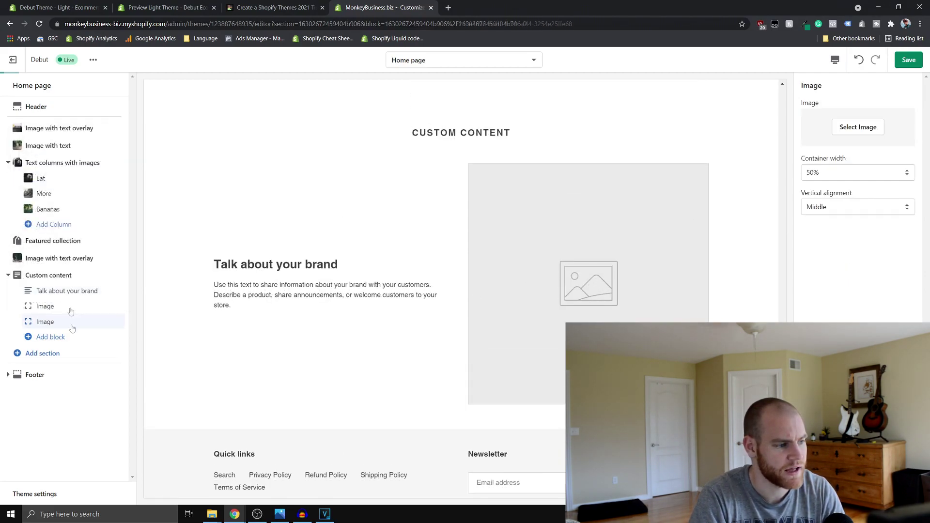
{"action": "left_click", "coordinate": [63, 332]}
{"action": "left_click", "coordinate": [49, 189]}
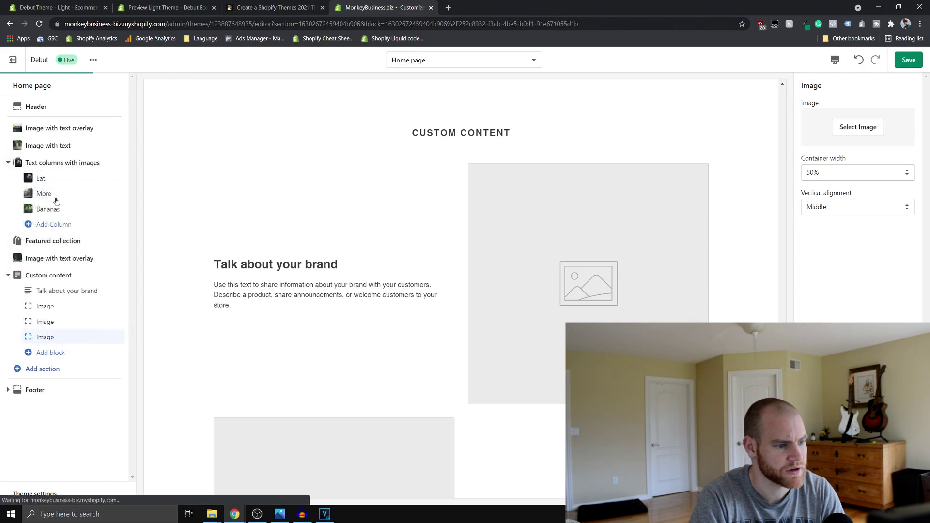
Set the container width of the "Talk about your brand" text block to 25%
{"action": "left_click", "coordinate": [70, 296]}
{"action": "scroll", "coordinate": [373, 326], "scroll_direction": "up", "scroll_amount": 3}
{"action": "scroll", "coordinate": [485, 382], "scroll_direction": "down", "scroll_amount": 4}
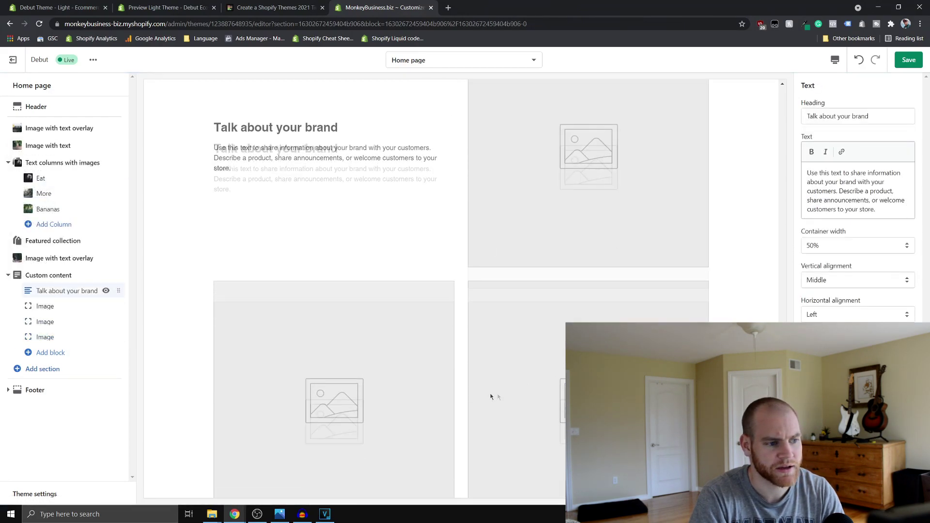
{"action": "scroll", "coordinate": [397, 288], "scroll_direction": "up", "scroll_amount": 4}
{"action": "scroll", "coordinate": [454, 326], "scroll_direction": "down", "scroll_amount": 2}
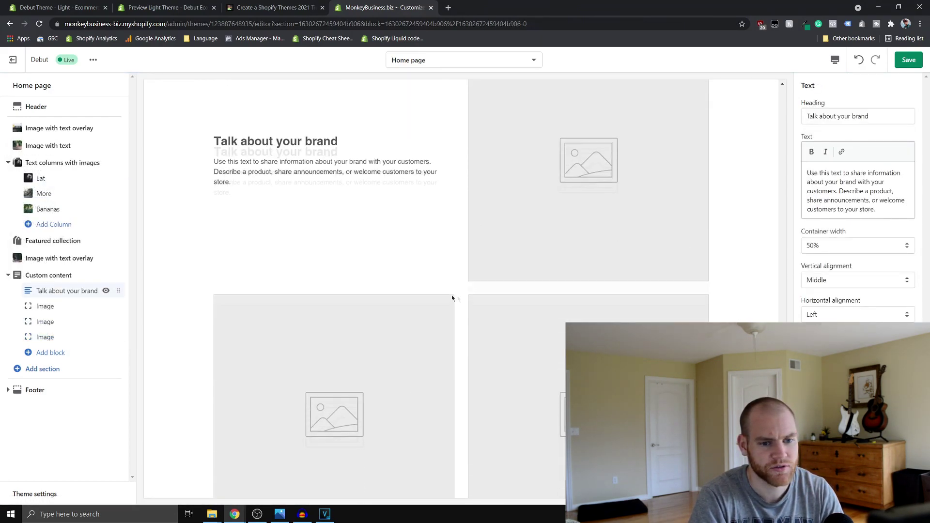
{"action": "left_click", "coordinate": [843, 243]}
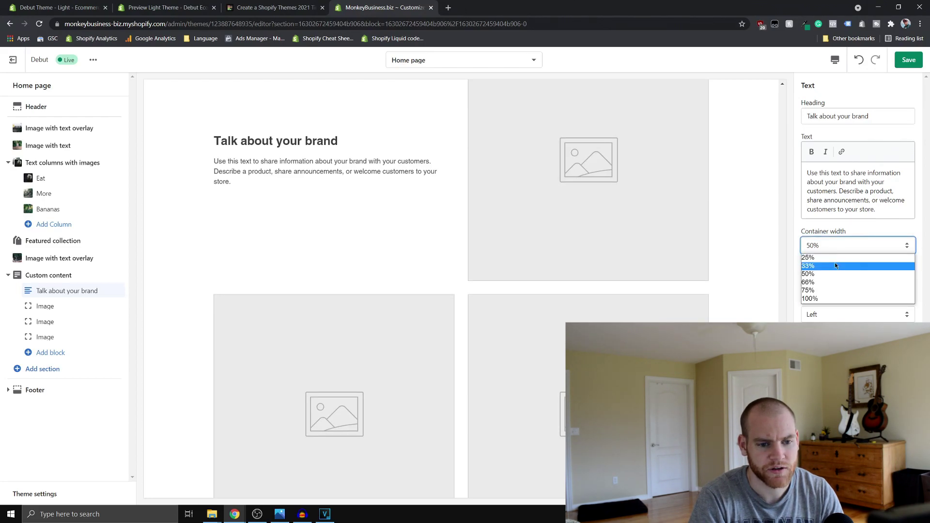
{"action": "left_click", "coordinate": [836, 263]}
{"action": "left_click", "coordinate": [820, 252]}
{"action": "left_click", "coordinate": [824, 257]}
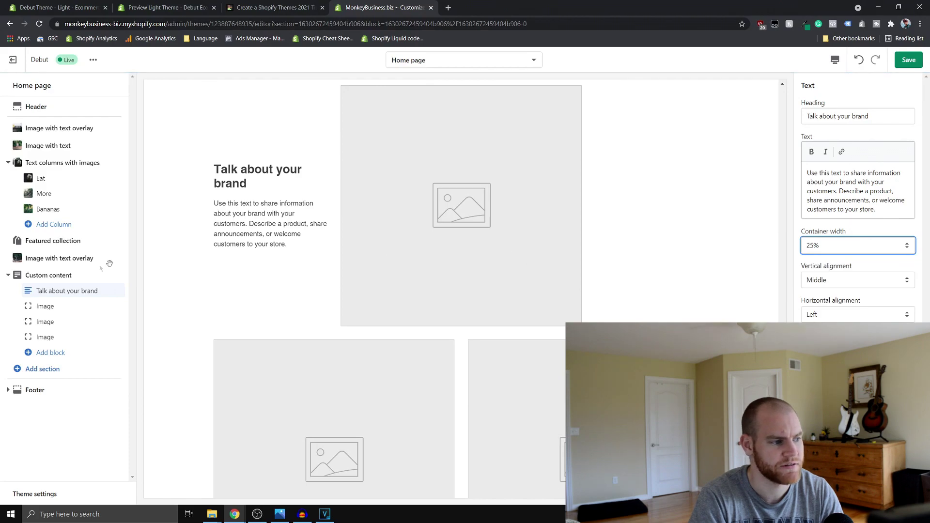
Set the container width of all three Image blocks in the Custom content section to 25%
{"action": "left_click", "coordinate": [53, 306]}
{"action": "left_click", "coordinate": [827, 173]}
{"action": "left_click", "coordinate": [820, 193]}
{"action": "left_click", "coordinate": [843, 175]}
{"action": "left_click", "coordinate": [831, 184]}
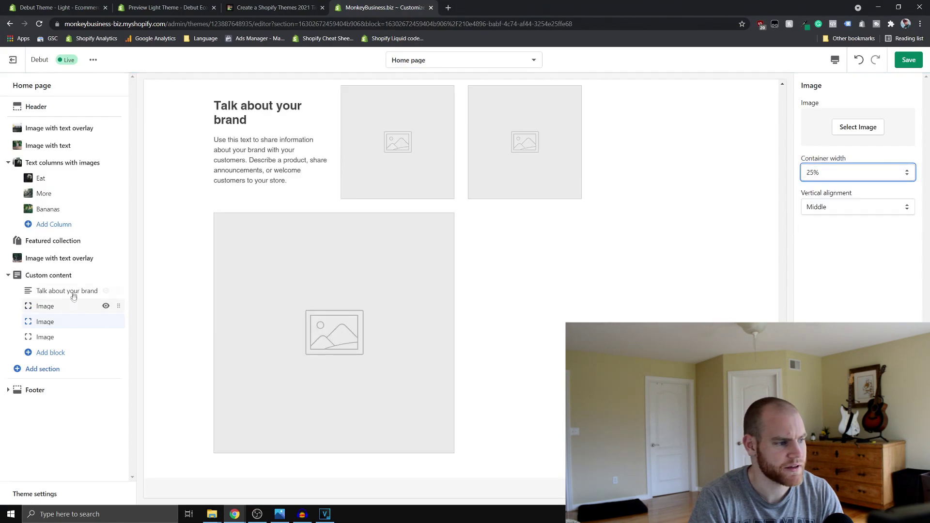
{"action": "left_click", "coordinate": [45, 337]}
{"action": "left_click", "coordinate": [848, 174]}
{"action": "left_click", "coordinate": [824, 187]}
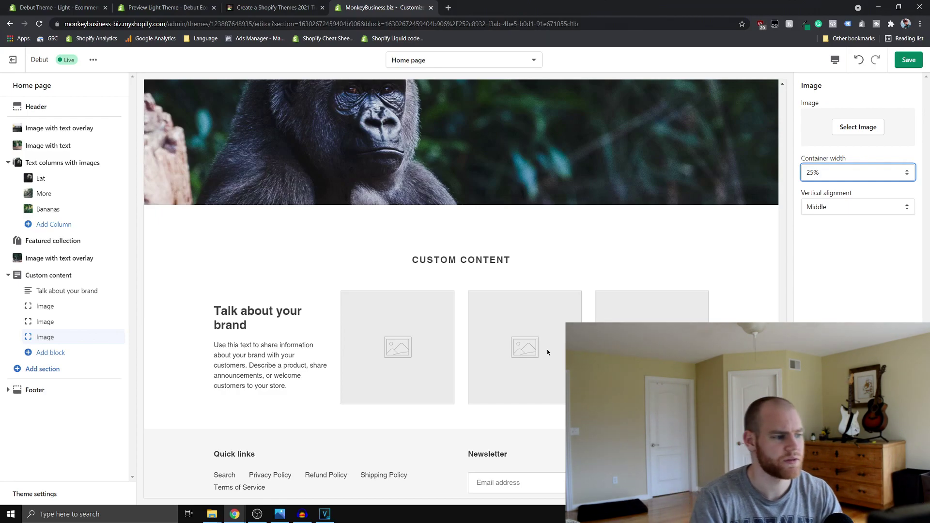
Add a Blog posts section and a Collection list section below Custom content on the home page
{"action": "left_click", "coordinate": [7, 275]}
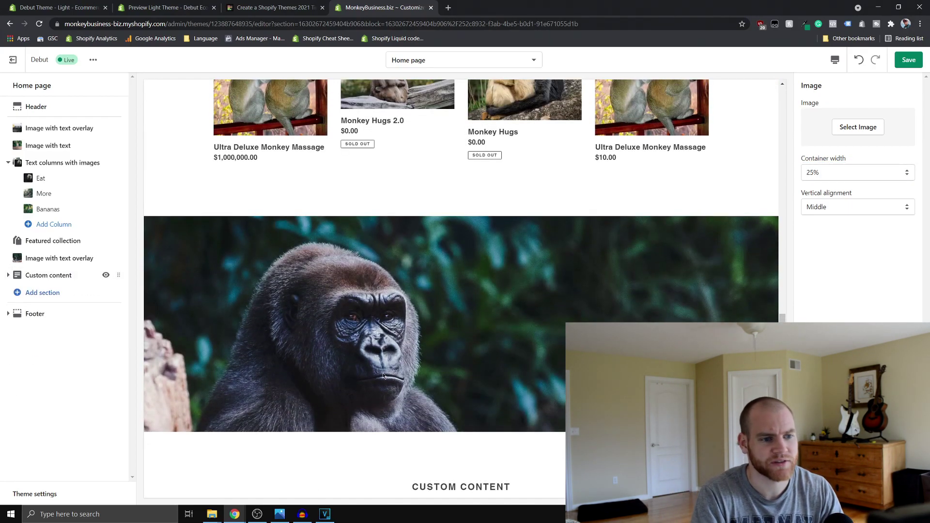
{"action": "scroll", "coordinate": [388, 383], "scroll_direction": "down", "scroll_amount": 3}
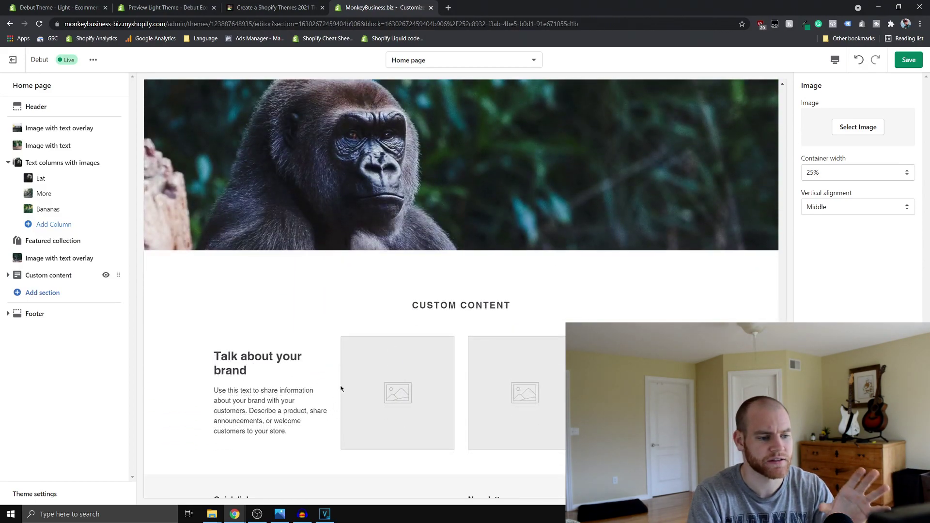
{"action": "scroll", "coordinate": [340, 386], "scroll_direction": "down", "scroll_amount": 1}
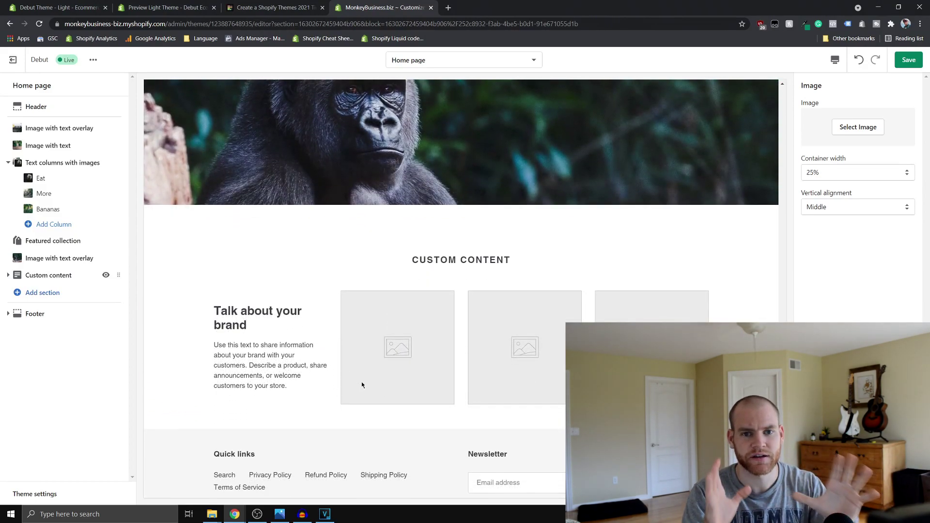
{"action": "left_click", "coordinate": [34, 292]}
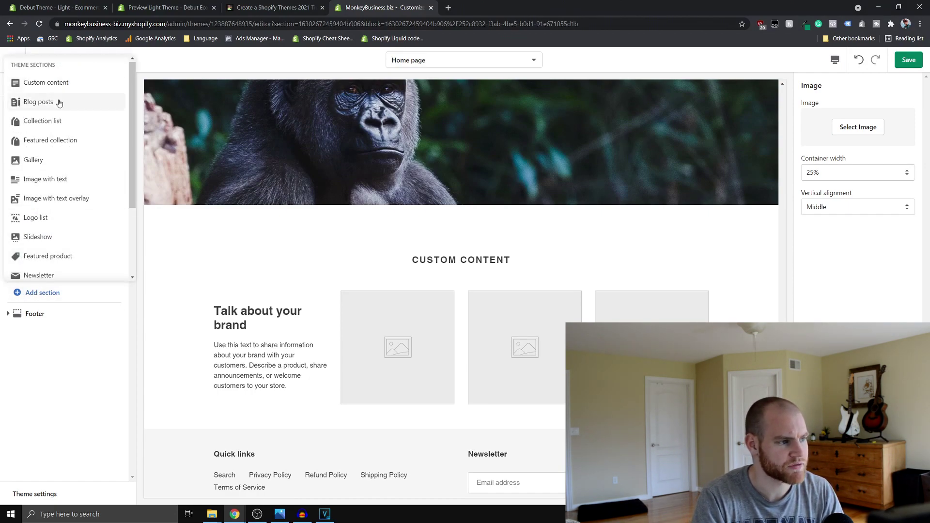
{"action": "left_click", "coordinate": [60, 103]}
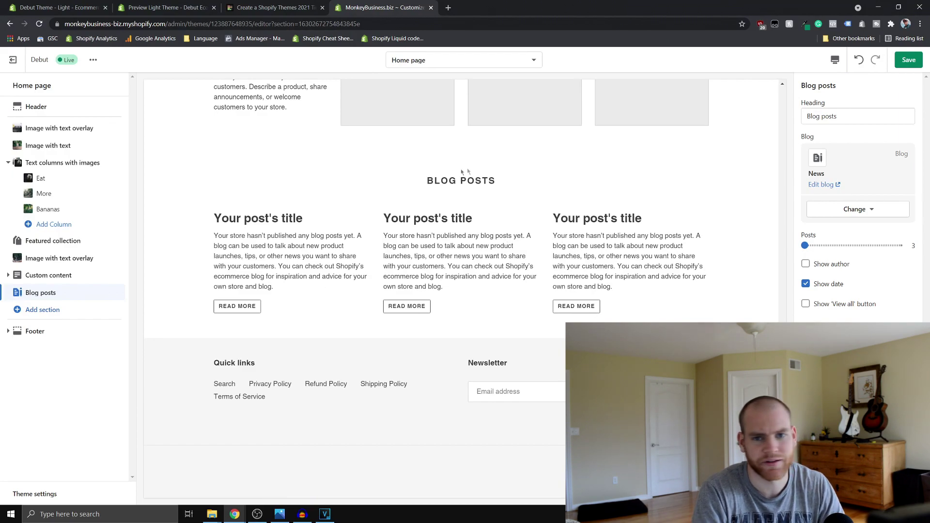
{"action": "left_click", "coordinate": [41, 310]}
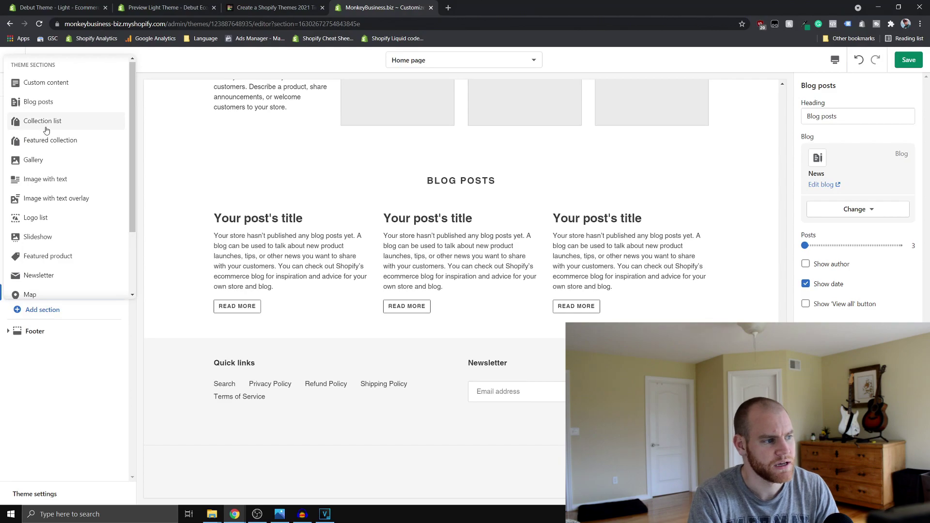
{"action": "left_click", "coordinate": [46, 131]}
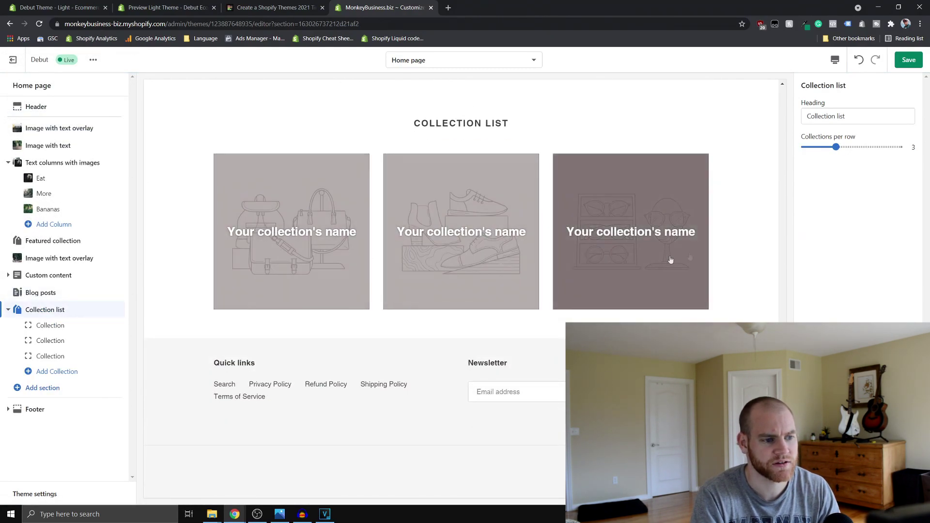
Return to the demo store's home page and examine how its Collections section displays Chairs, Sofas and Tables
{"action": "left_click", "coordinate": [59, 7]}
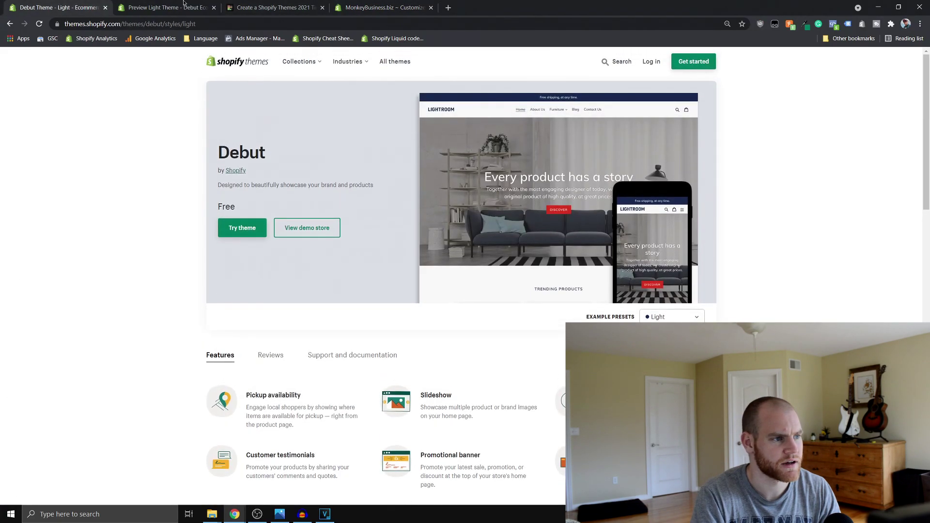
{"action": "left_click", "coordinate": [215, 2]}
{"action": "scroll", "coordinate": [517, 408], "scroll_direction": "down", "scroll_amount": 1}
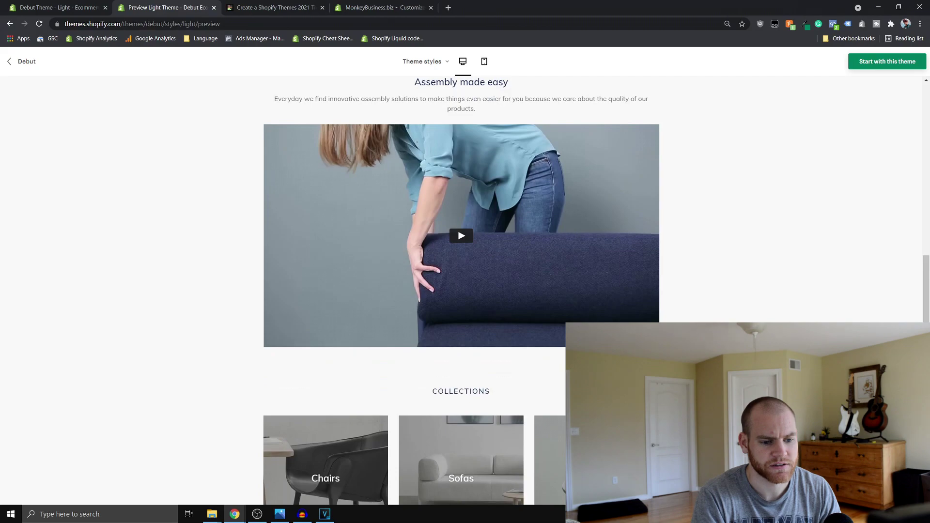
{"action": "scroll", "coordinate": [461, 291], "scroll_direction": "down", "scroll_amount": 5}
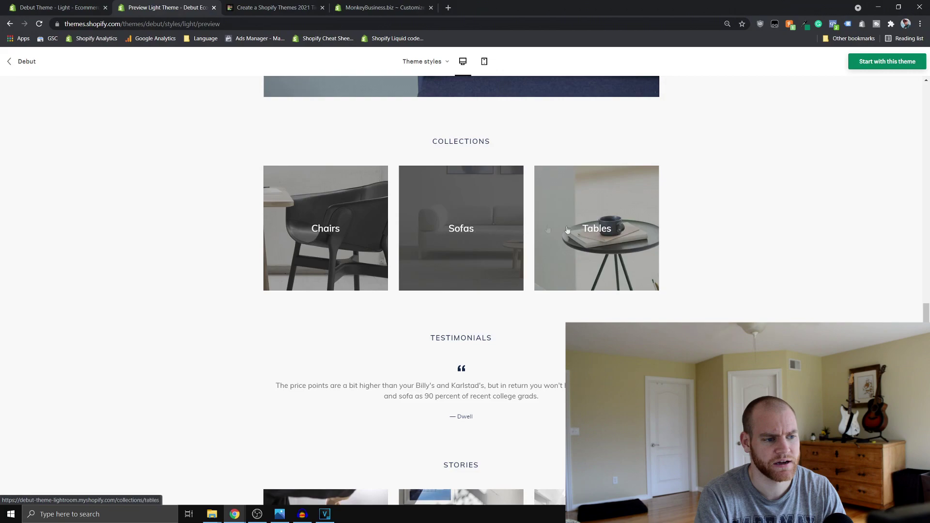
{"action": "scroll", "coordinate": [357, 241], "scroll_direction": "down", "scroll_amount": 2}
{"action": "scroll", "coordinate": [352, 256], "scroll_direction": "up", "scroll_amount": 3}
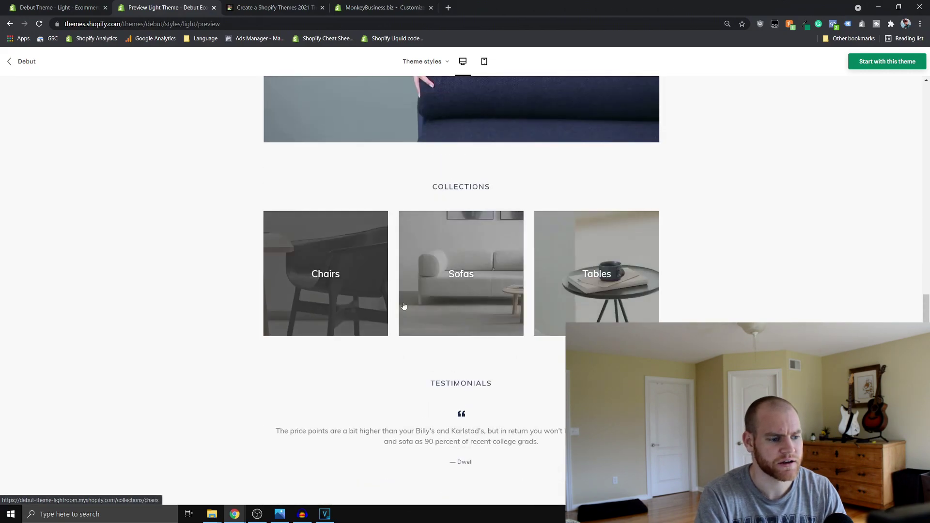
Return to the theme editor and add a Featured collection section below the Collection list on the home page
{"action": "scroll", "coordinate": [404, 306], "scroll_direction": "down", "scroll_amount": 4}
{"action": "left_click", "coordinate": [58, 8]}
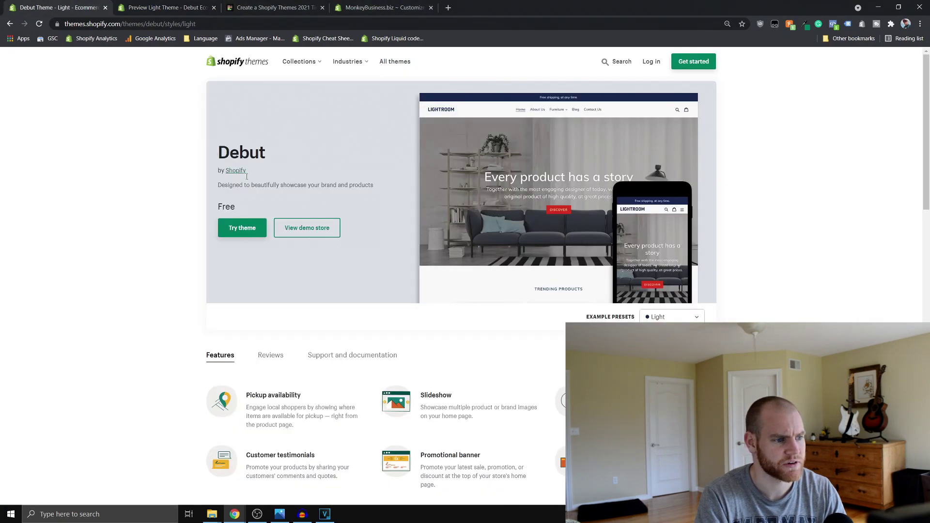
{"action": "left_click", "coordinate": [383, 7]}
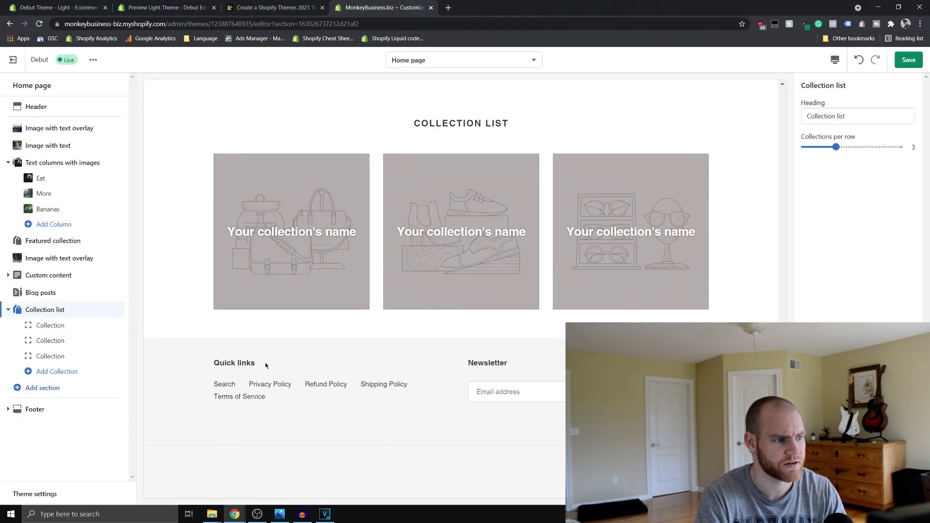
{"action": "left_click", "coordinate": [39, 392]}
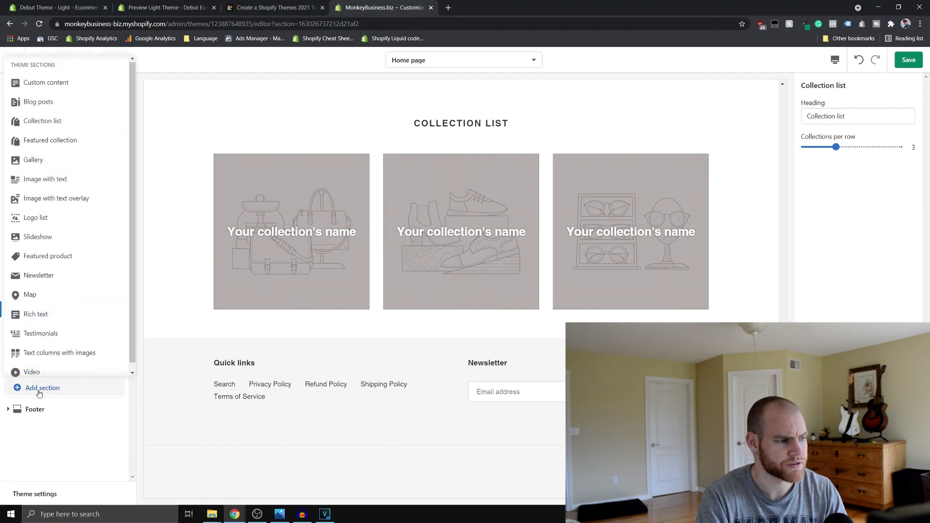
{"action": "left_click", "coordinate": [50, 141]}
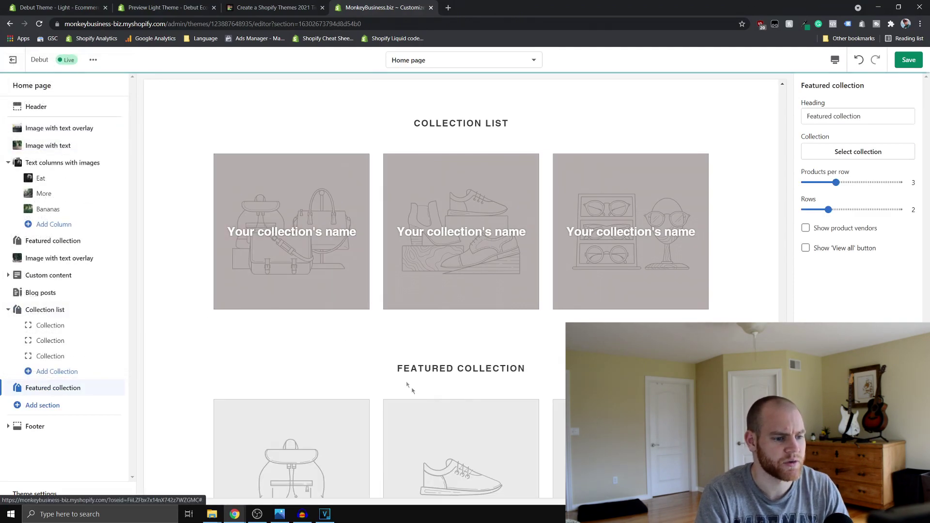
{"action": "scroll", "coordinate": [406, 382], "scroll_direction": "down", "scroll_amount": 4}
Examine the demo store's home page to find how its Trending Products section compares with the Featured collection section
{"action": "key", "text": "ctrl+Tab"}
{"action": "key", "text": "ctrl+Tab"}
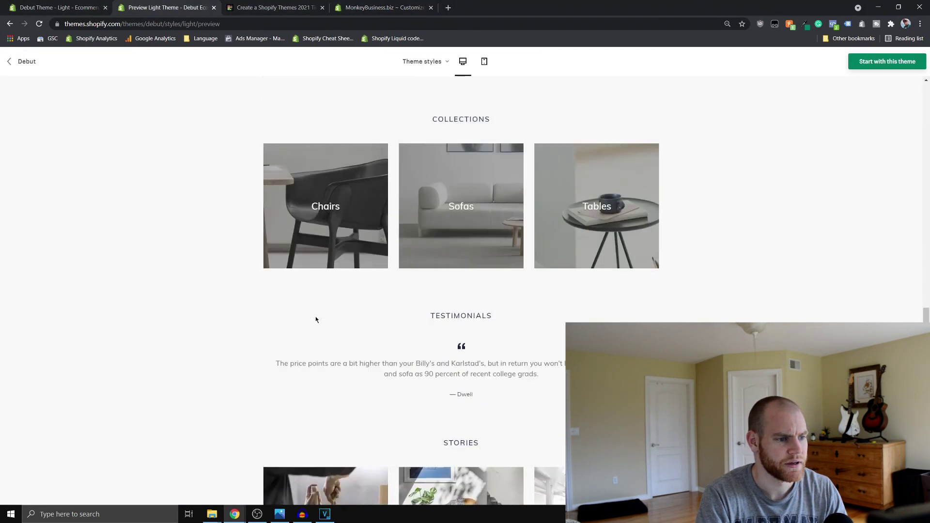
{"action": "scroll", "coordinate": [281, 339], "scroll_direction": "up", "scroll_amount": 6}
{"action": "scroll", "coordinate": [252, 354], "scroll_direction": "down", "scroll_amount": 15}
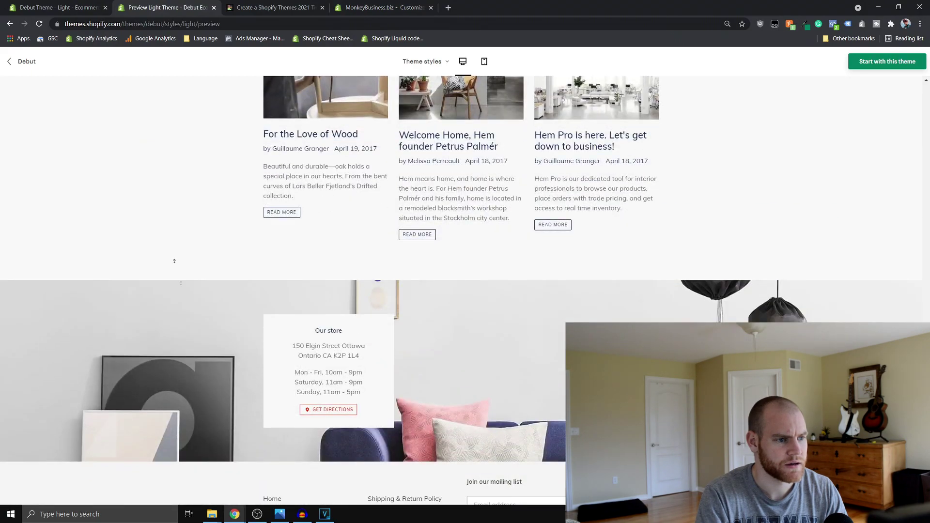
{"action": "scroll", "coordinate": [175, 261], "scroll_direction": "up", "scroll_amount": 20}
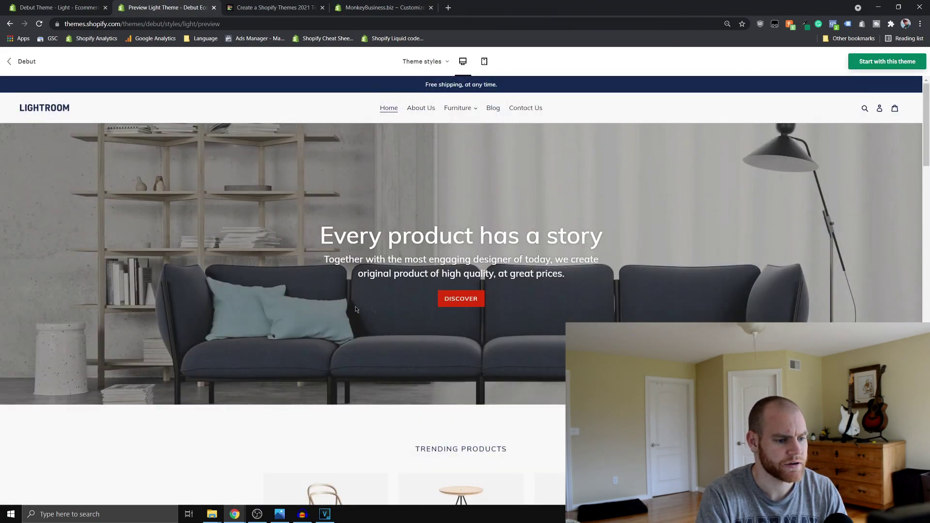
{"action": "scroll", "coordinate": [359, 308], "scroll_direction": "down", "scroll_amount": 10}
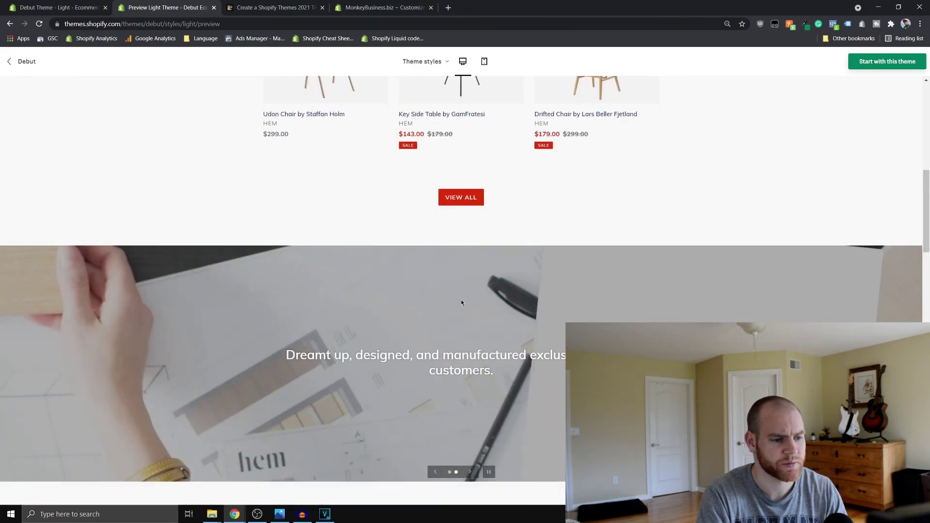
{"action": "scroll", "coordinate": [462, 303], "scroll_direction": "up", "scroll_amount": 5}
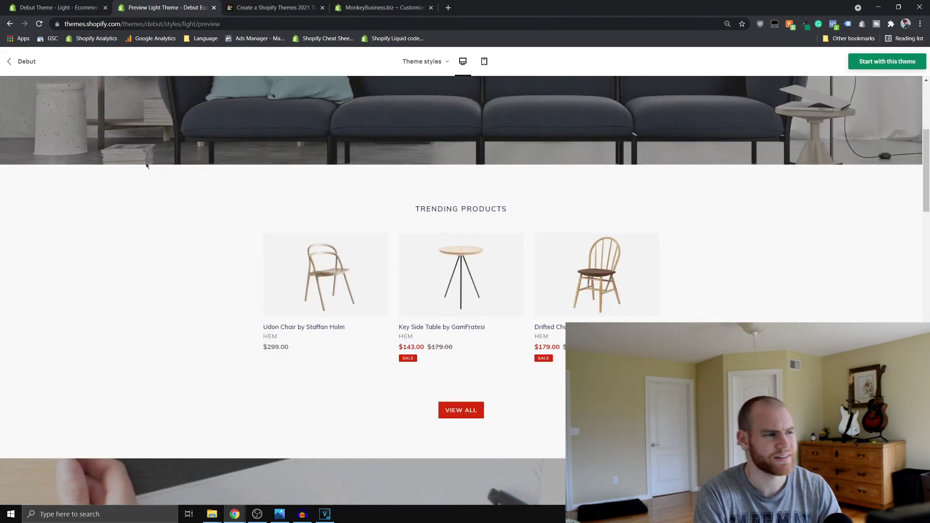
In the theme editor, set the new Featured collection to 5 products per row and 1 row, and add a Gallery section below it
{"action": "left_click", "coordinate": [7, 4]}
{"action": "left_click", "coordinate": [383, 8]}
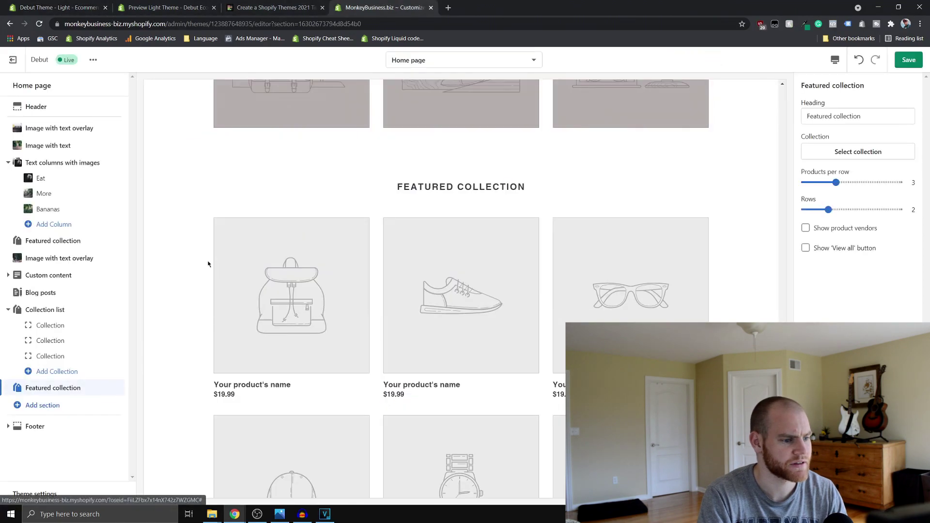
{"action": "left_click", "coordinate": [52, 326]}
{"action": "left_click", "coordinate": [62, 311]}
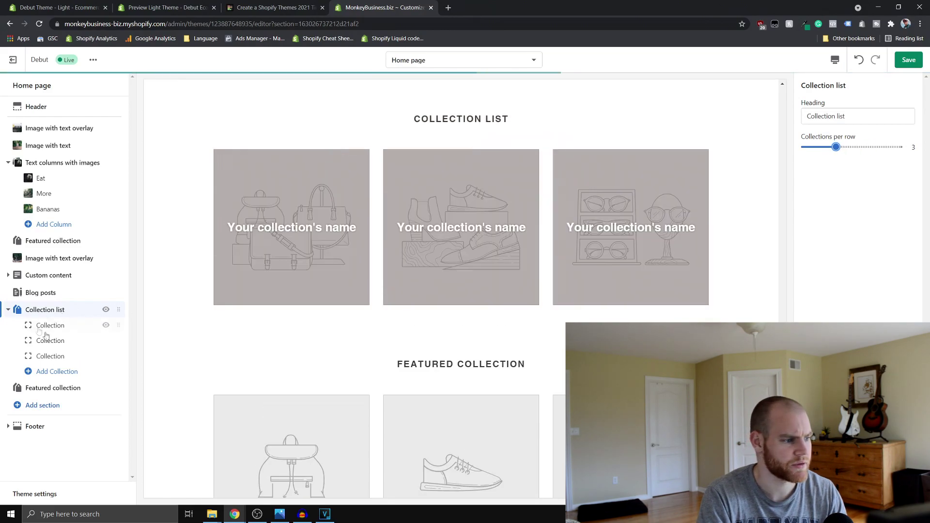
{"action": "left_click", "coordinate": [54, 388]}
{"action": "left_click_drag", "start_coordinate": [874, 183], "coordinate": [899, 183]}
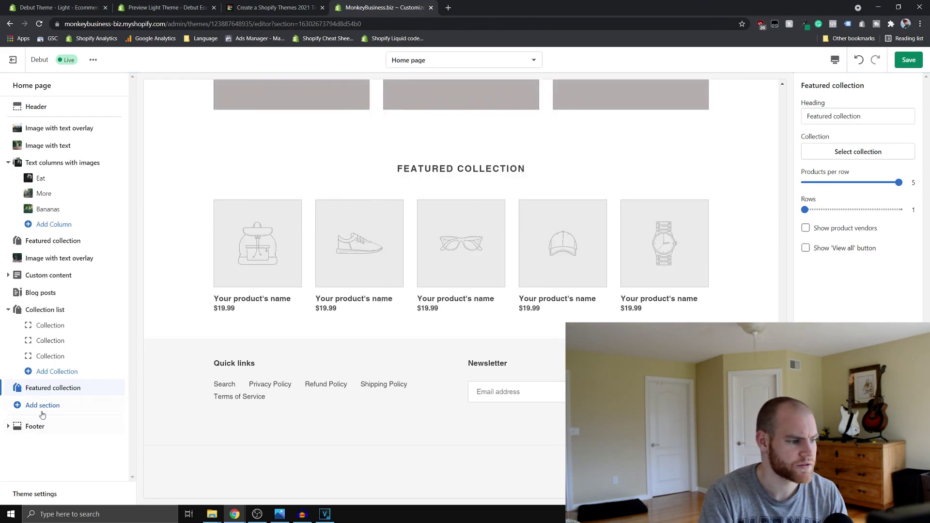
{"action": "left_click", "coordinate": [43, 405]}
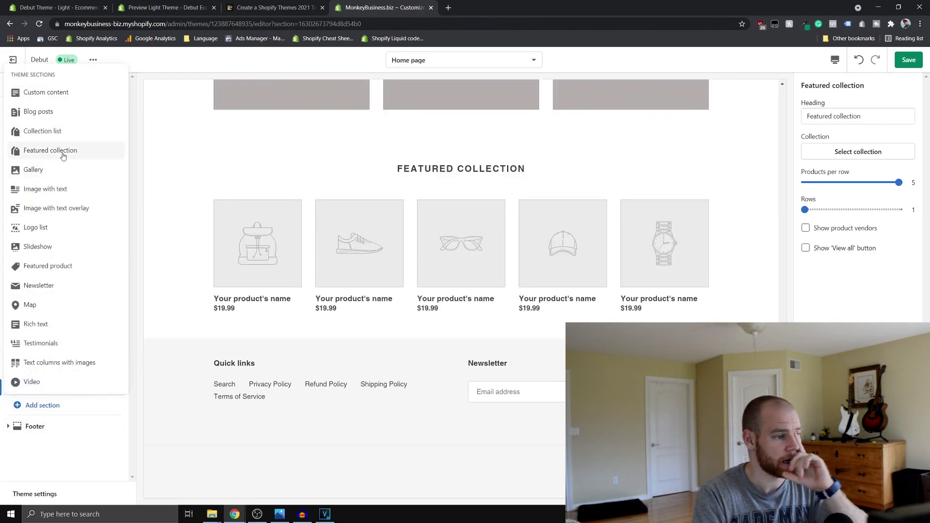
{"action": "left_click", "coordinate": [61, 176]}
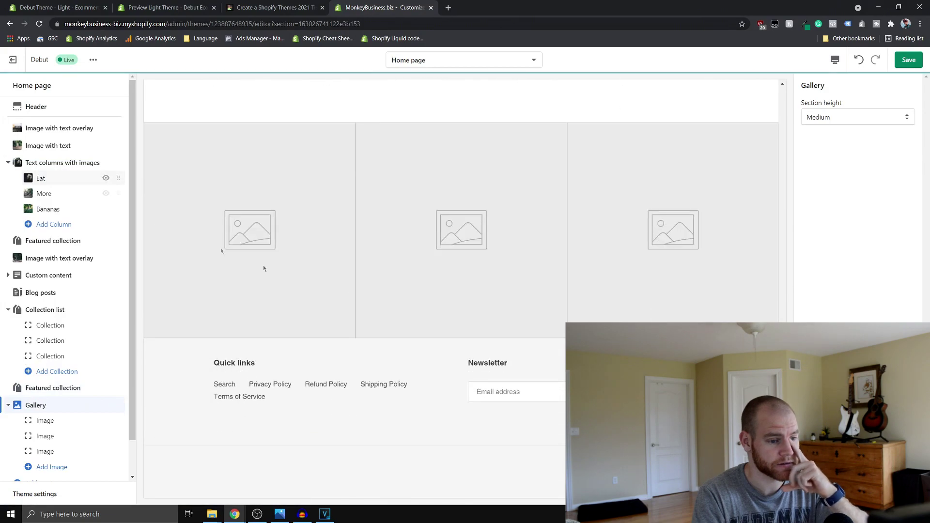
Look through the demo store's home page for a gallery, and review the lower home page sections in the theme editor preview
{"action": "key", "text": "ctrl+shift+Tab"}
{"action": "key", "text": "ctrl+shift+Tab"}
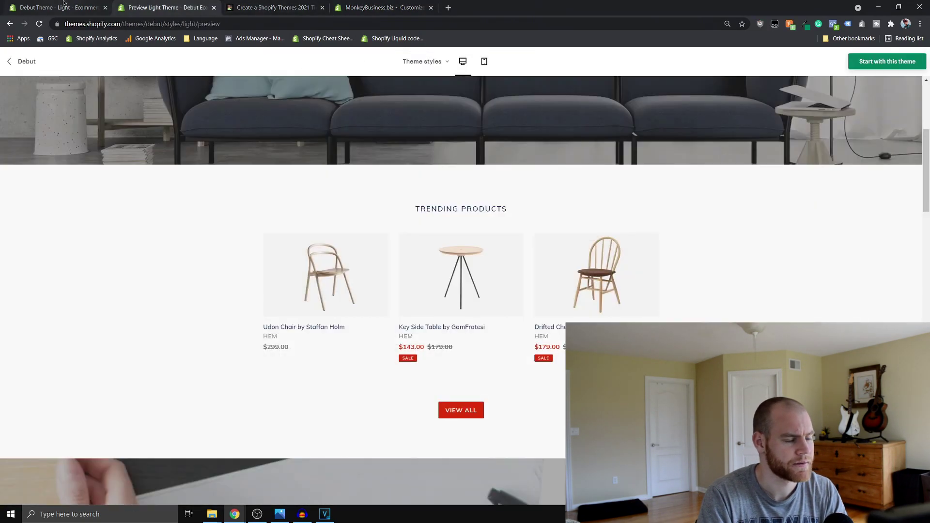
{"action": "scroll", "coordinate": [341, 313], "scroll_direction": "down", "scroll_amount": 20}
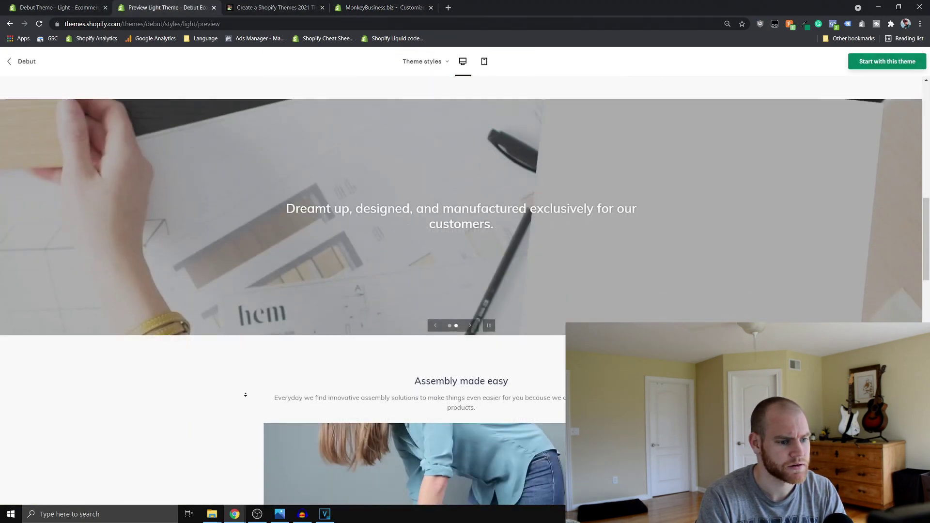
{"action": "scroll", "coordinate": [268, 347], "scroll_direction": "down", "scroll_amount": 4}
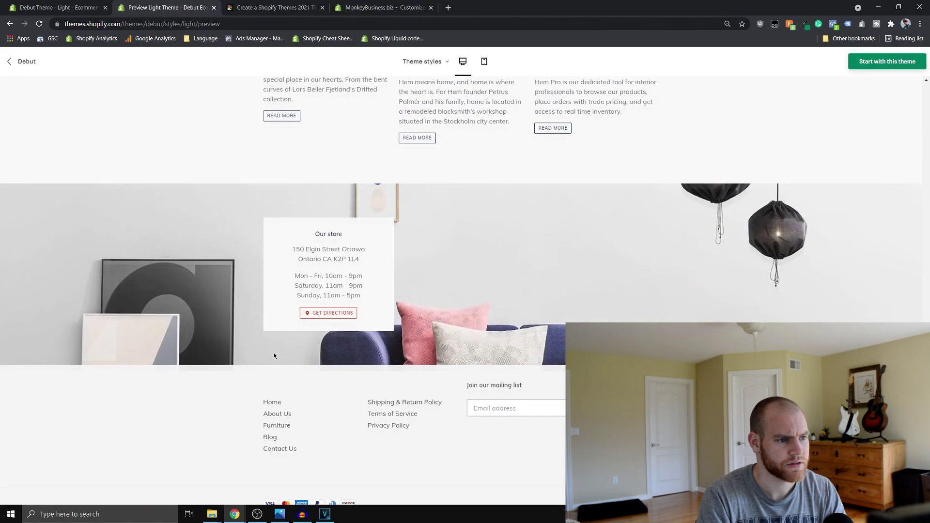
{"action": "scroll", "coordinate": [298, 391], "scroll_direction": "up", "scroll_amount": 8}
{"action": "scroll", "coordinate": [304, 399], "scroll_direction": "up", "scroll_amount": 7}
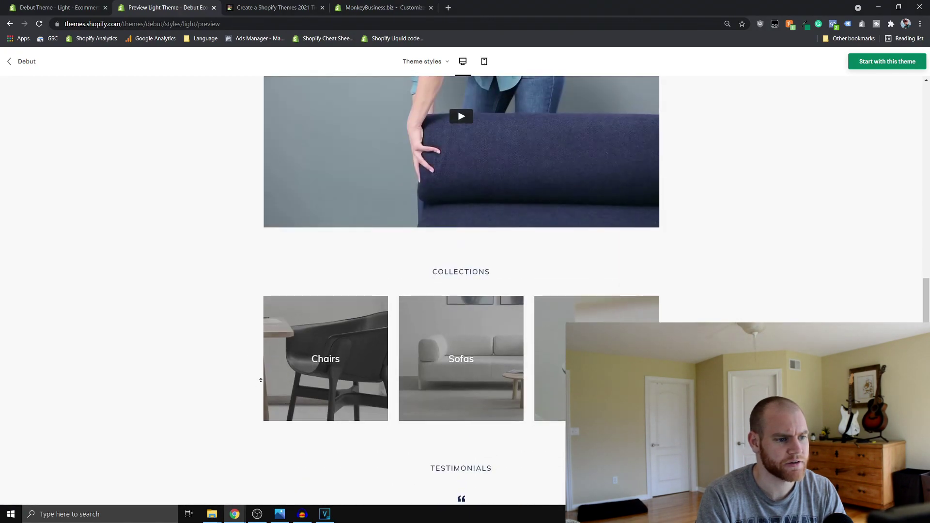
{"action": "left_click", "coordinate": [403, 4]}
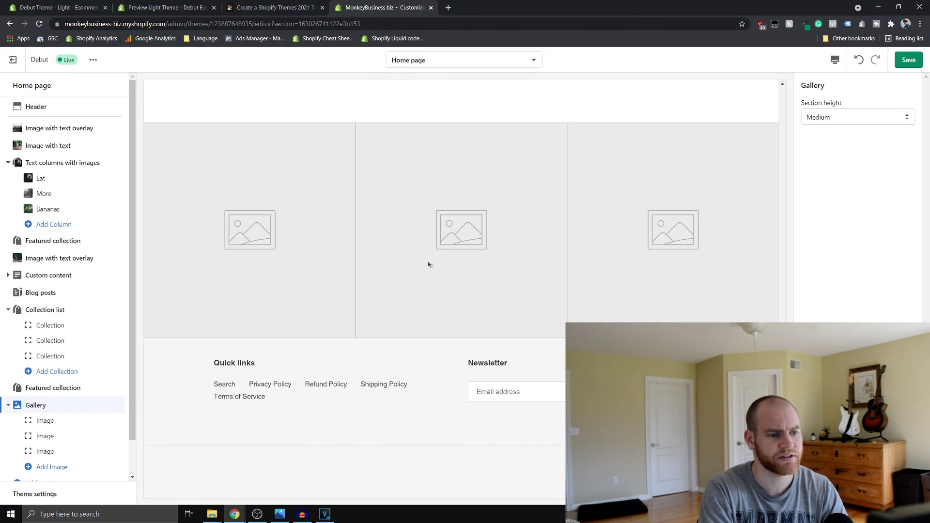
{"action": "scroll", "coordinate": [452, 316], "scroll_direction": "up", "scroll_amount": 9}
{"action": "scroll", "coordinate": [360, 316], "scroll_direction": "down", "scroll_amount": 3}
{"action": "scroll", "coordinate": [424, 319], "scroll_direction": "up", "scroll_amount": 6}
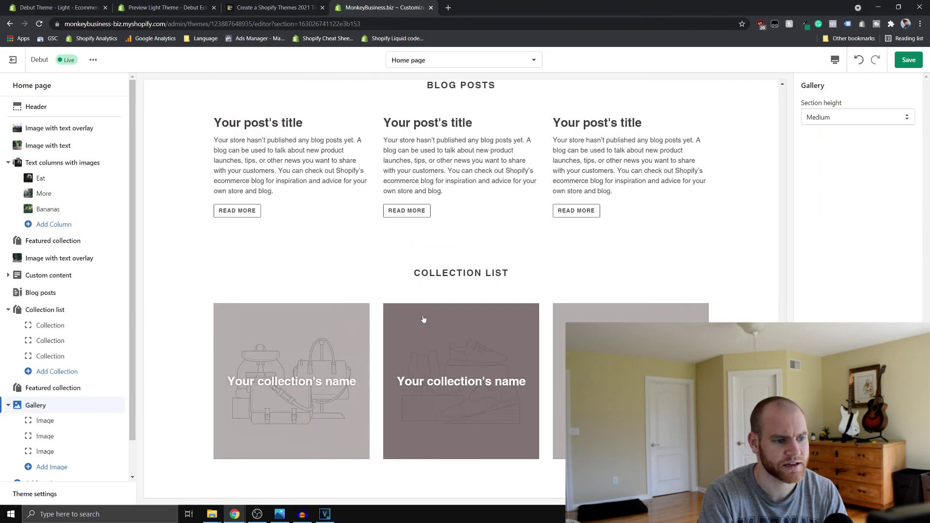
{"action": "scroll", "coordinate": [460, 339], "scroll_direction": "down", "scroll_amount": 5}
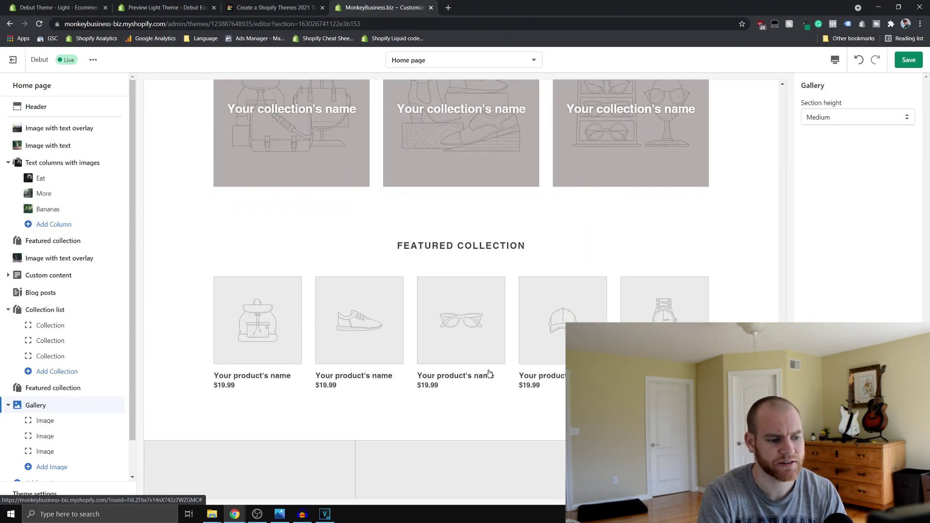
{"action": "scroll", "coordinate": [490, 374], "scroll_direction": "down", "scroll_amount": 4}
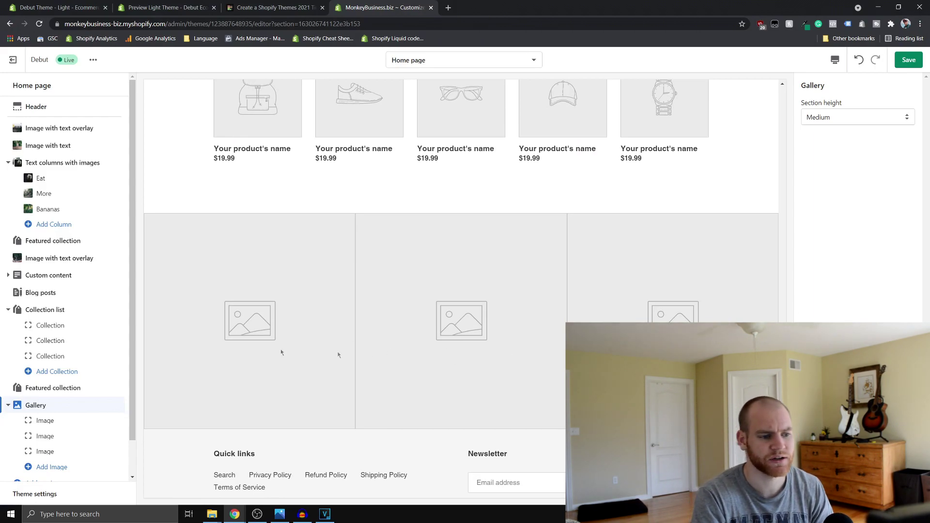
Link the first image block of the Gallery section to the News blog
{"action": "left_click", "coordinate": [59, 421]}
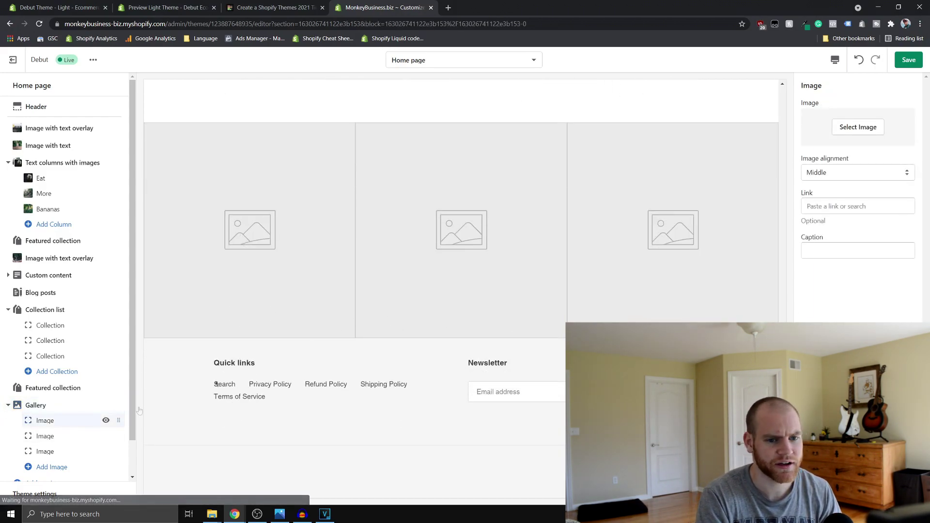
{"action": "left_click", "coordinate": [821, 206]}
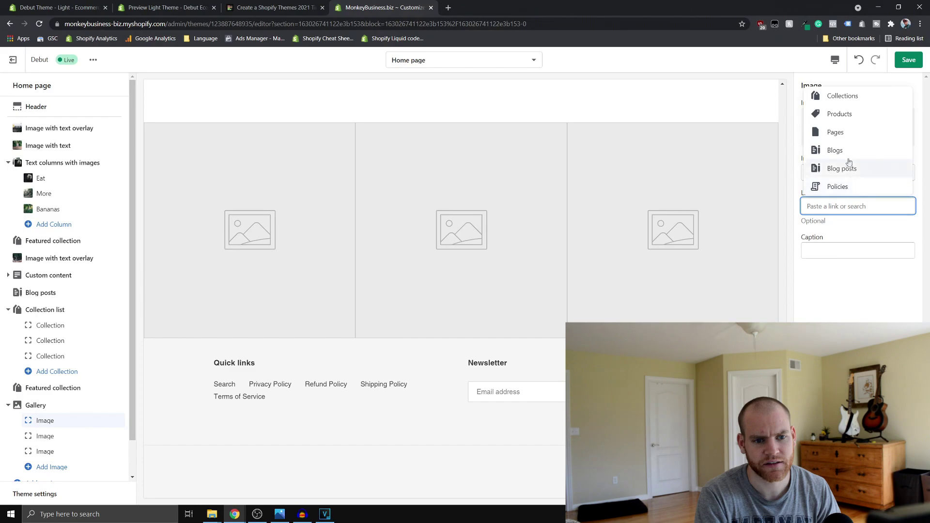
{"action": "left_click", "coordinate": [847, 151]}
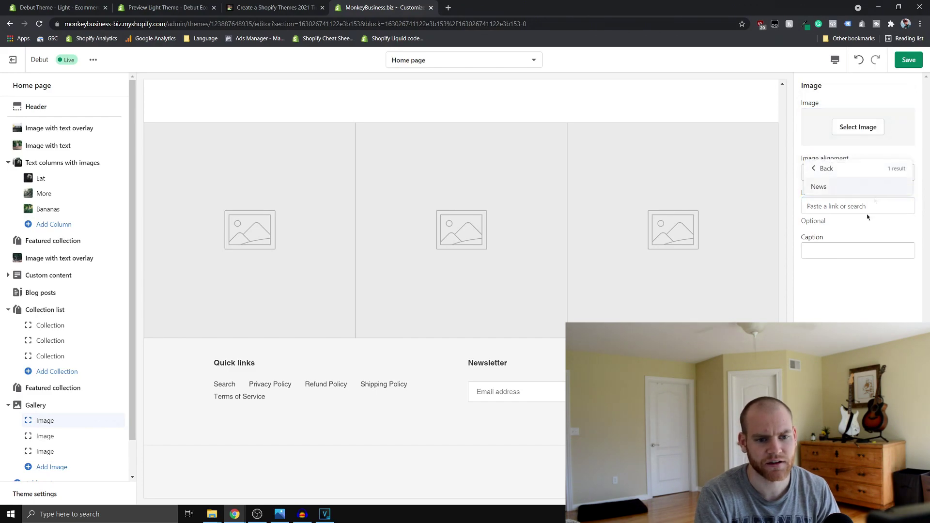
{"action": "left_click", "coordinate": [832, 189]}
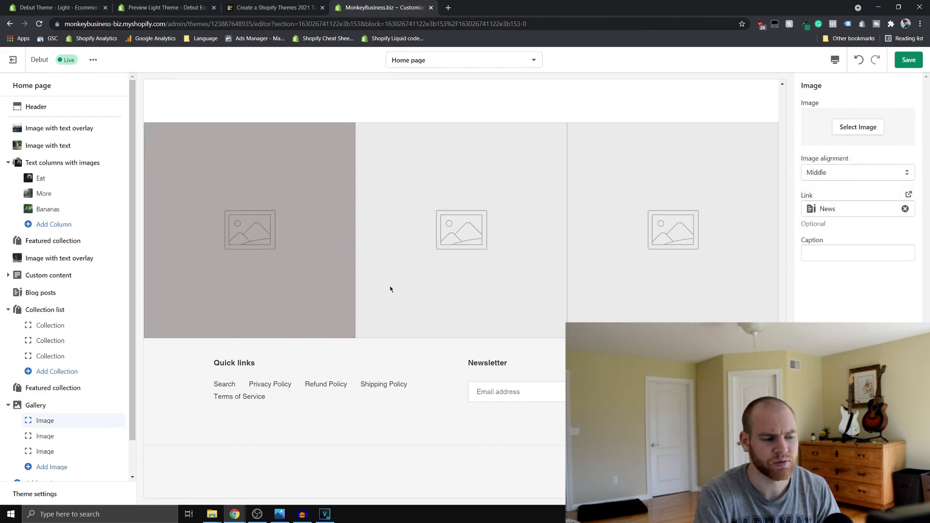
{"action": "left_click", "coordinate": [819, 254]}
{"action": "left_click", "coordinate": [826, 276]}
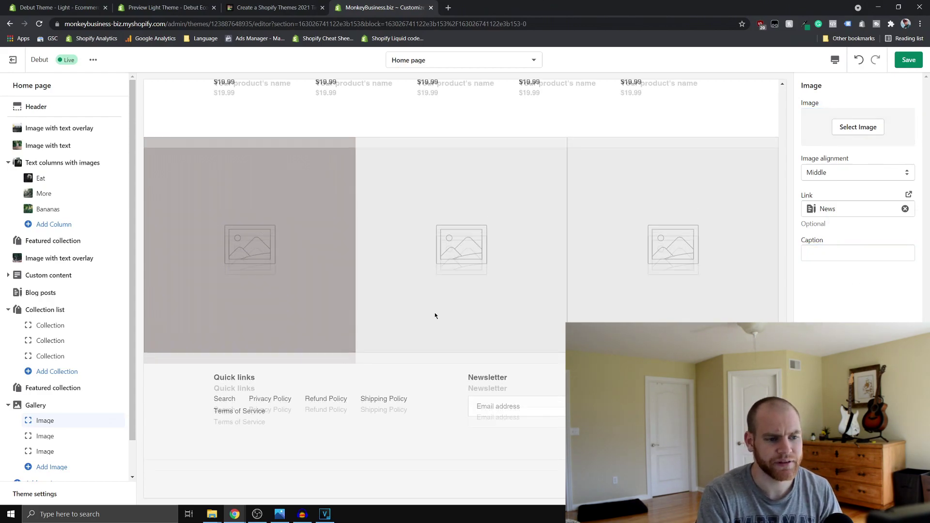
Try the Extra Large section height on the Gallery and set it to Extra Small
{"action": "left_click", "coordinate": [54, 438]}
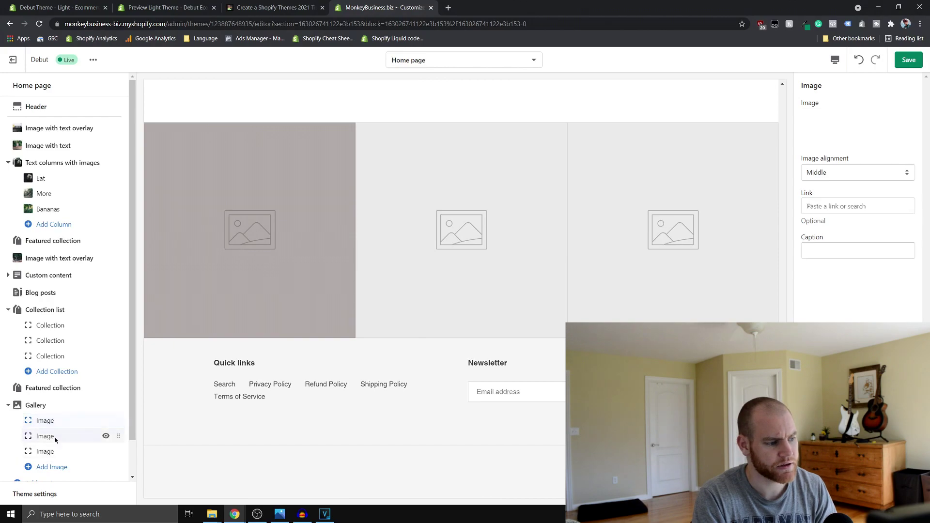
{"action": "left_click", "coordinate": [56, 408]}
{"action": "left_click", "coordinate": [847, 120]}
{"action": "left_click", "coordinate": [847, 162]}
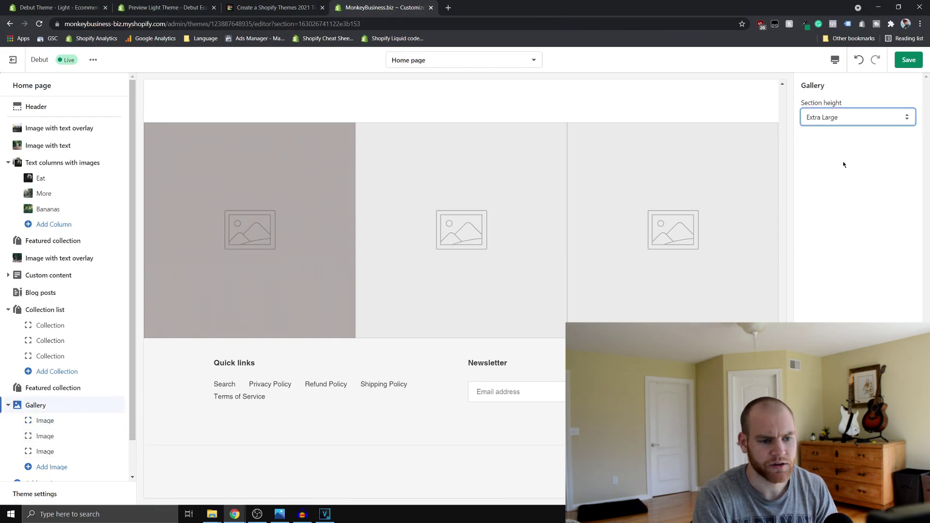
{"action": "left_click", "coordinate": [838, 121]}
{"action": "left_click", "coordinate": [833, 129]}
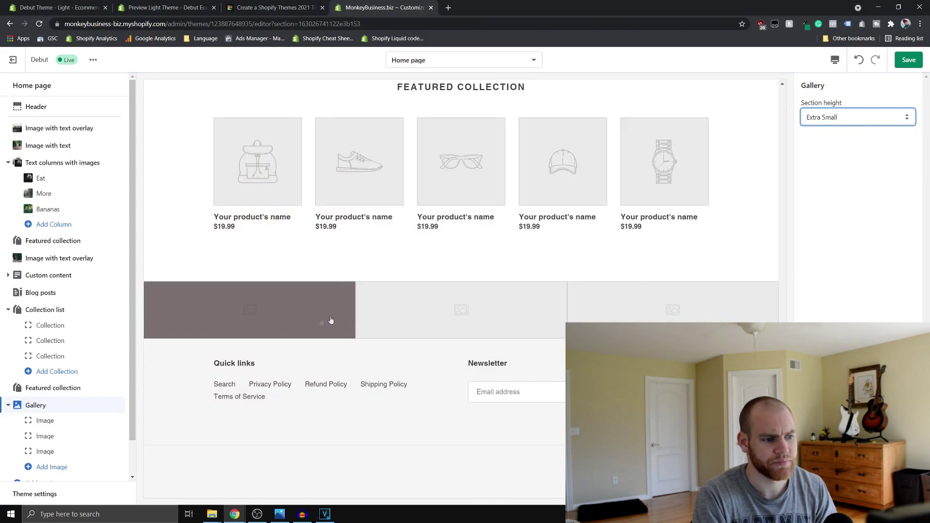
Add an Image with text section and an Image with text overlay section below the Gallery on the home page
{"action": "scroll", "coordinate": [63, 460], "scroll_direction": "down", "scroll_amount": 1}
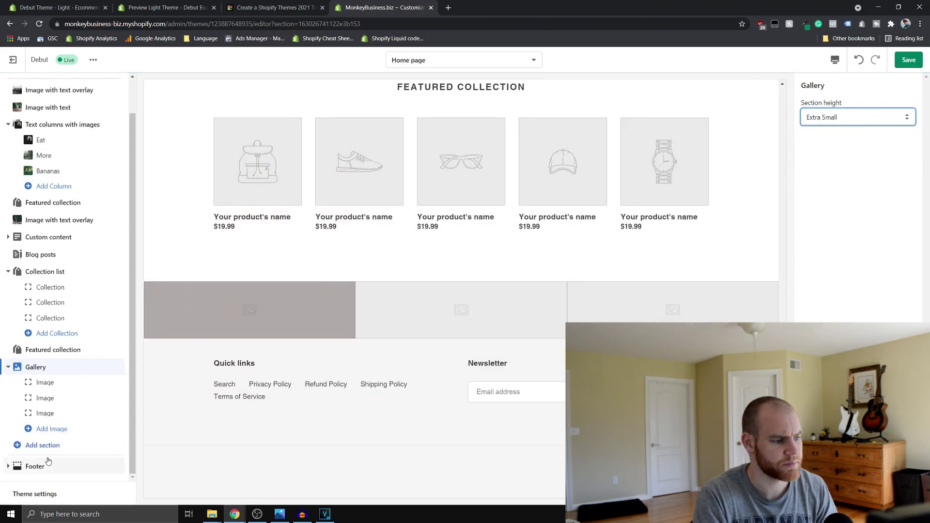
{"action": "left_click", "coordinate": [54, 446]}
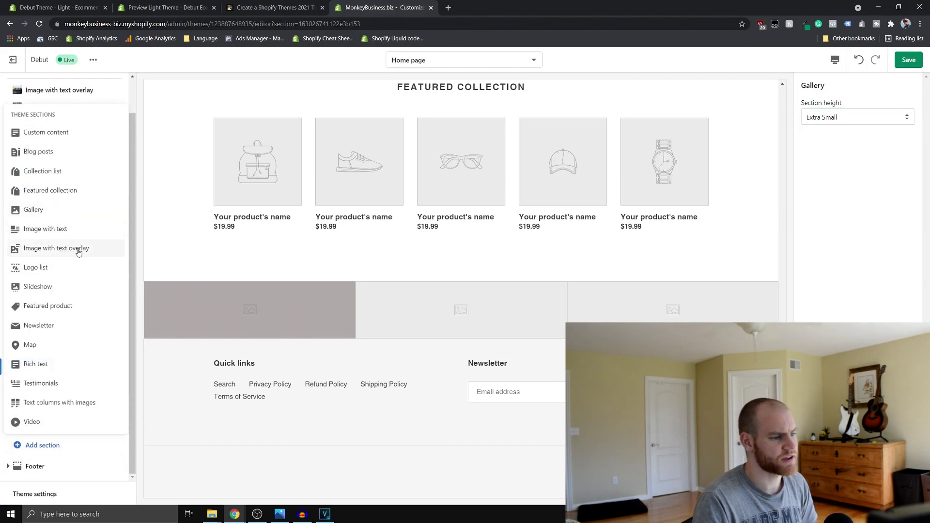
{"action": "left_click", "coordinate": [63, 230]}
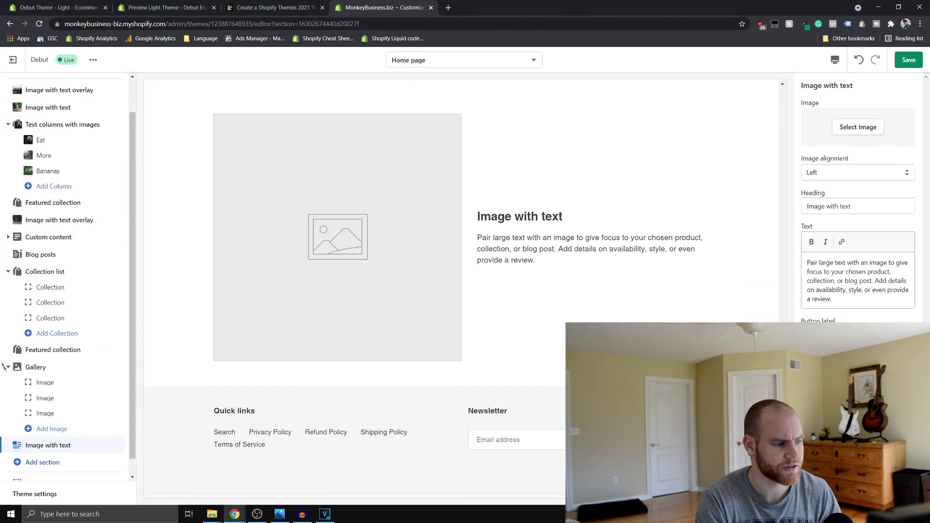
{"action": "left_click", "coordinate": [41, 463]}
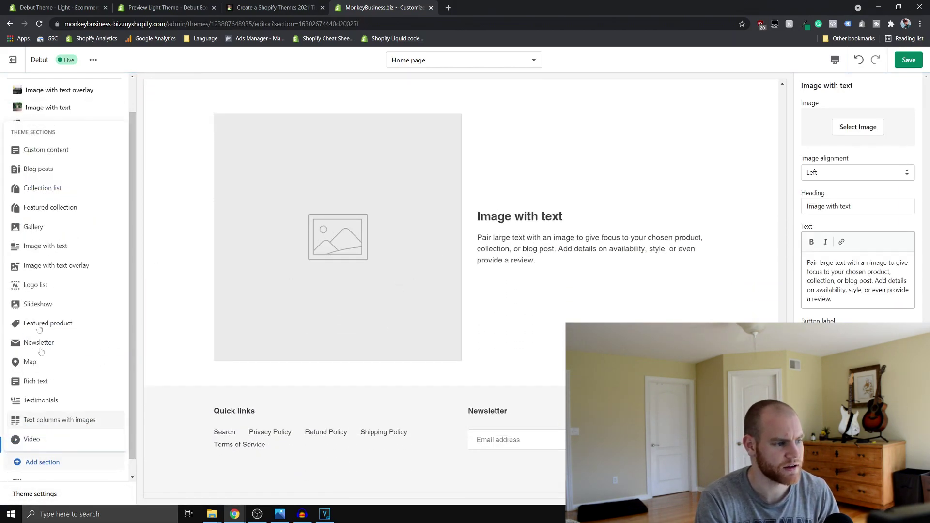
{"action": "left_click", "coordinate": [68, 264]}
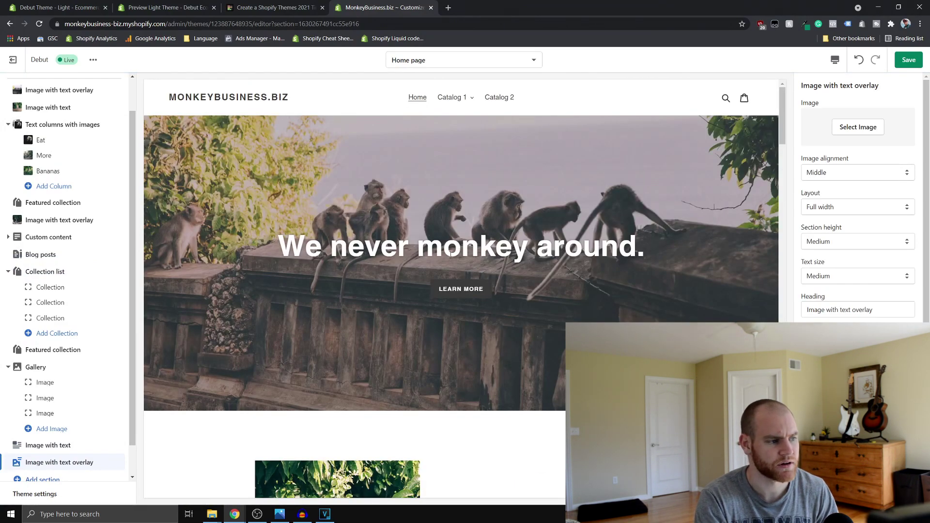
Add a Logo list section below the last Image with text overlay section and check it in the home page preview
{"action": "scroll", "coordinate": [106, 302], "scroll_direction": "up", "scroll_amount": 2}
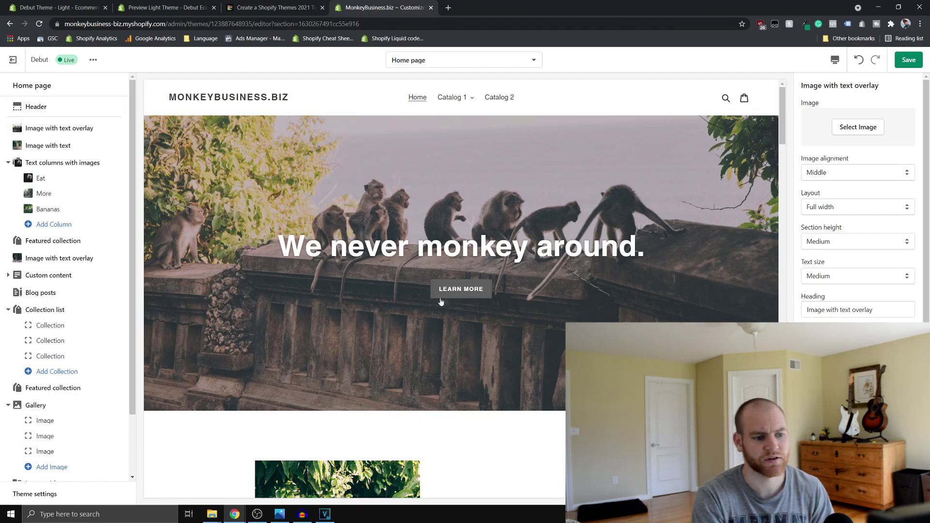
{"action": "scroll", "coordinate": [485, 300], "scroll_direction": "down", "scroll_amount": 15}
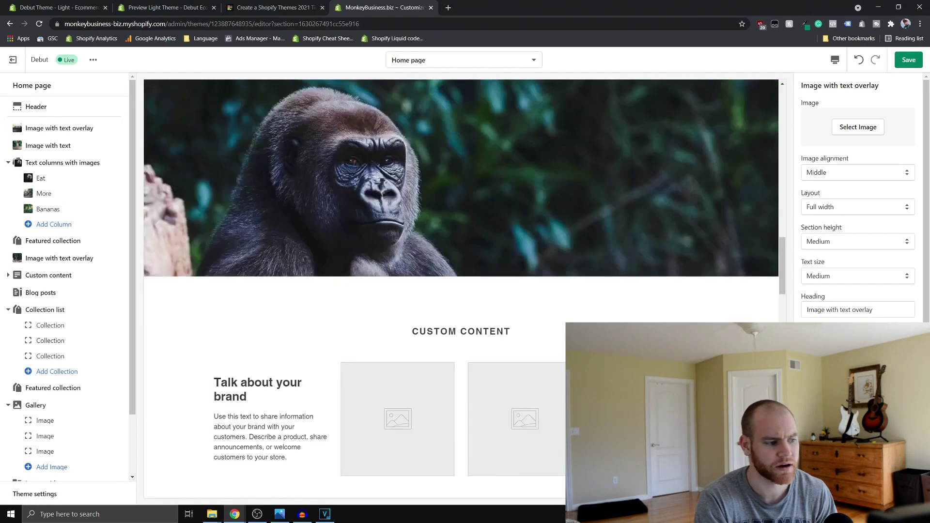
{"action": "scroll", "coordinate": [60, 452], "scroll_direction": "down", "scroll_amount": 2}
{"action": "left_click", "coordinate": [55, 446]}
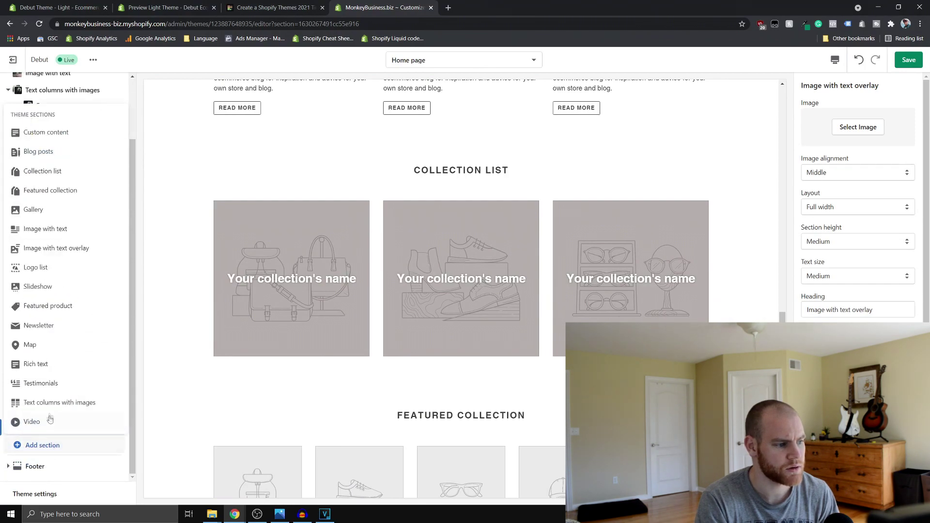
{"action": "left_click", "coordinate": [52, 267]}
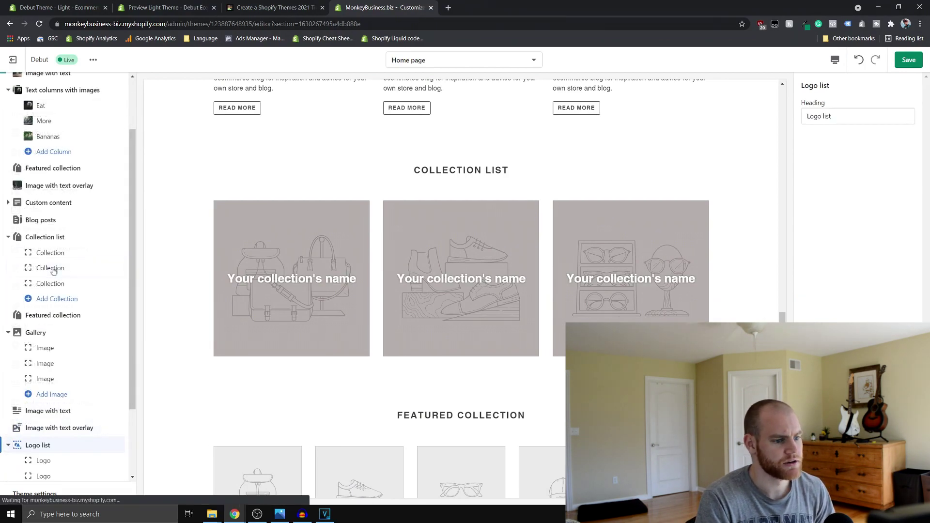
{"action": "scroll", "coordinate": [363, 306], "scroll_direction": "up", "scroll_amount": 6}
{"action": "scroll", "coordinate": [407, 381], "scroll_direction": "up", "scroll_amount": 10}
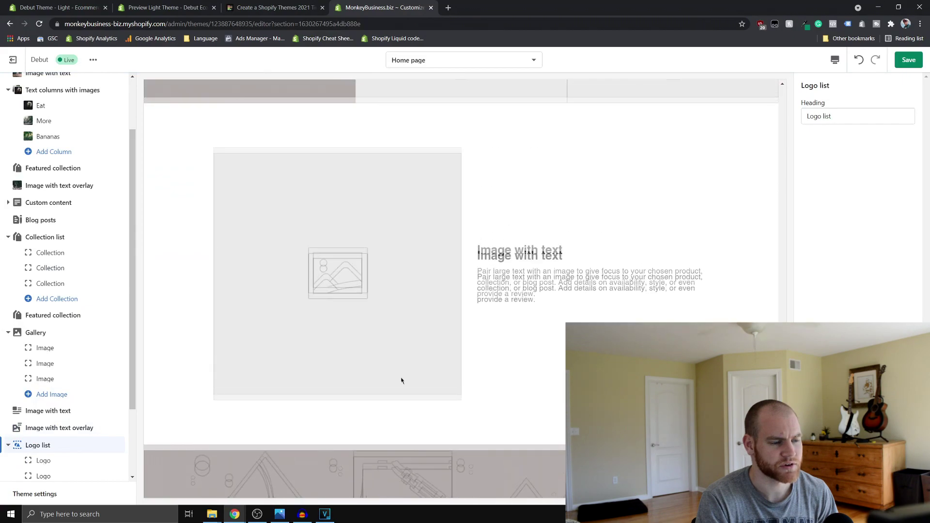
{"action": "scroll", "coordinate": [400, 376], "scroll_direction": "down", "scroll_amount": 8}
{"action": "scroll", "coordinate": [525, 385], "scroll_direction": "down", "scroll_amount": 5}
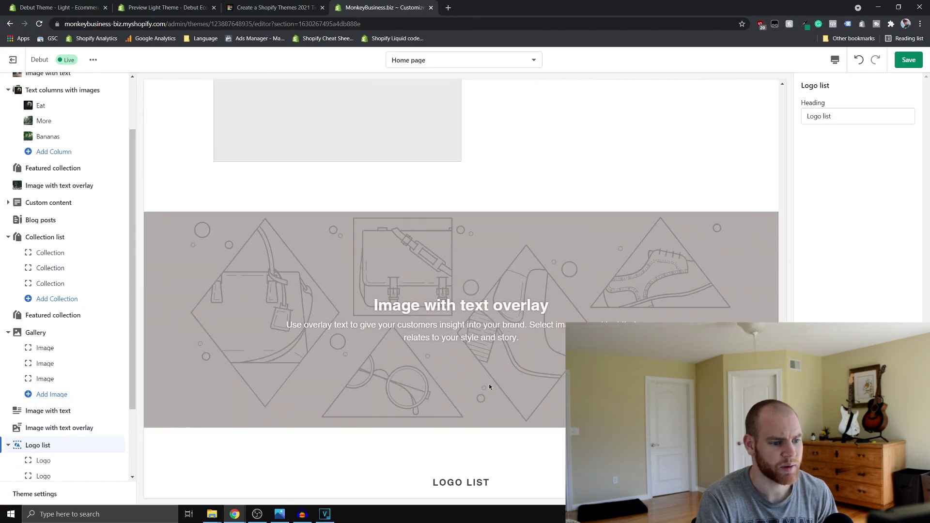
{"action": "scroll", "coordinate": [85, 412], "scroll_direction": "down", "scroll_amount": 2}
Look at a logo block's settings, and set the Logo list section's heading to "As Featured In"
{"action": "left_click", "coordinate": [65, 382]}
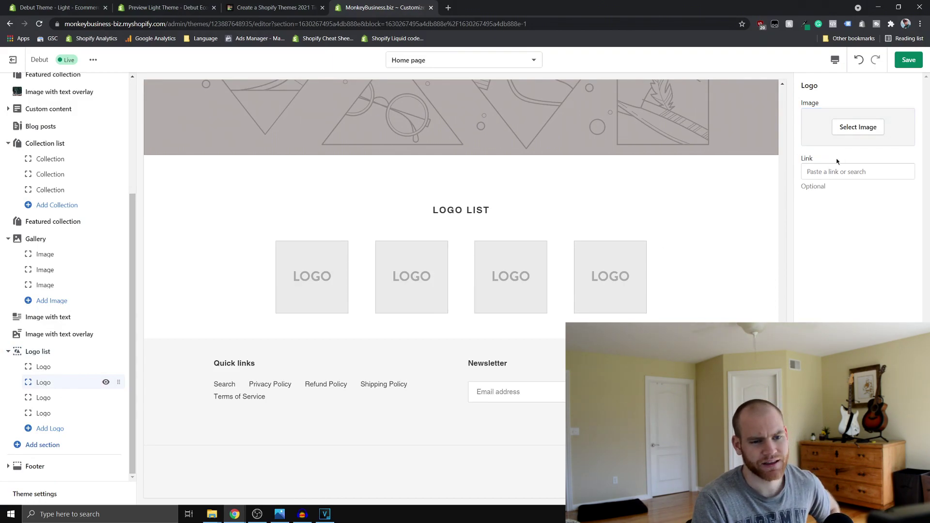
{"action": "left_click", "coordinate": [68, 352]}
{"action": "left_click", "coordinate": [841, 117]}
{"action": "type", "text": "As Featured In"}
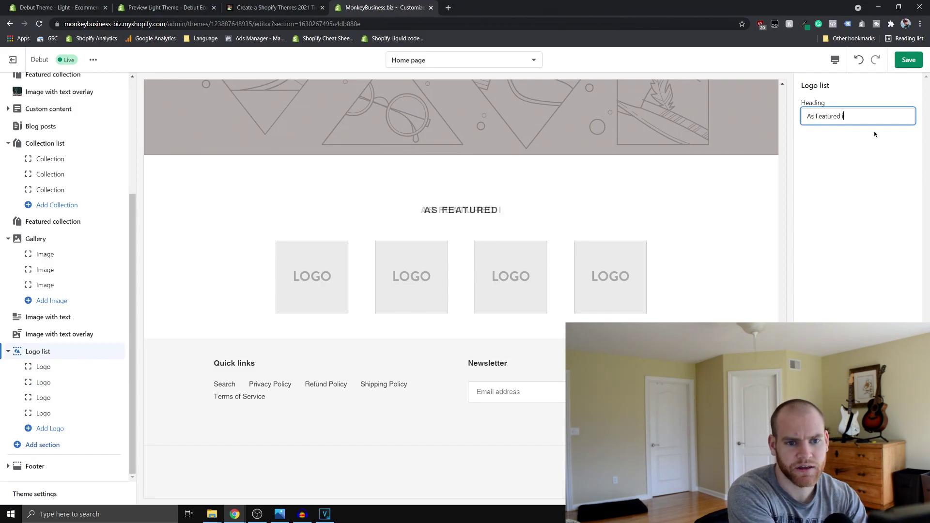
{"action": "key", "text": "BackSpace"}
{"action": "type", "text": "n"}
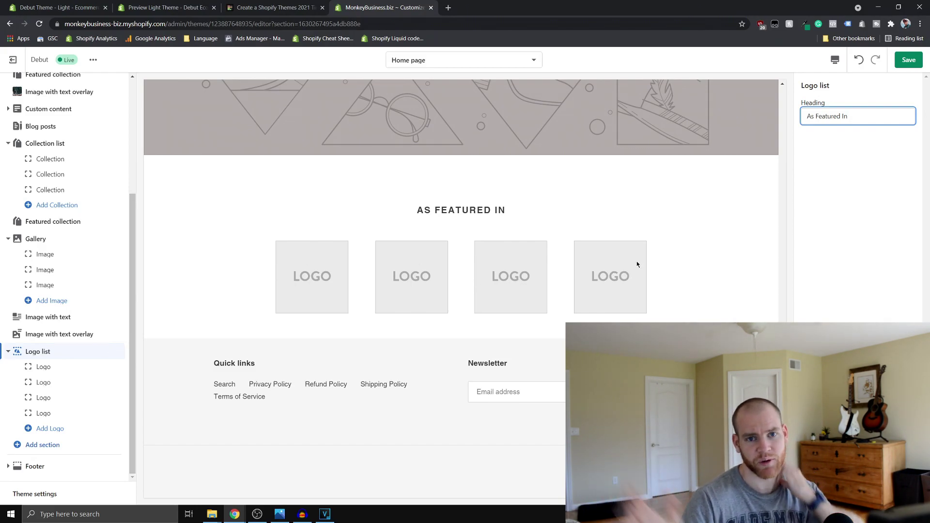
Add a Slideshow section and a Featured product section below the Logo list on the home page
{"action": "left_click", "coordinate": [57, 444]}
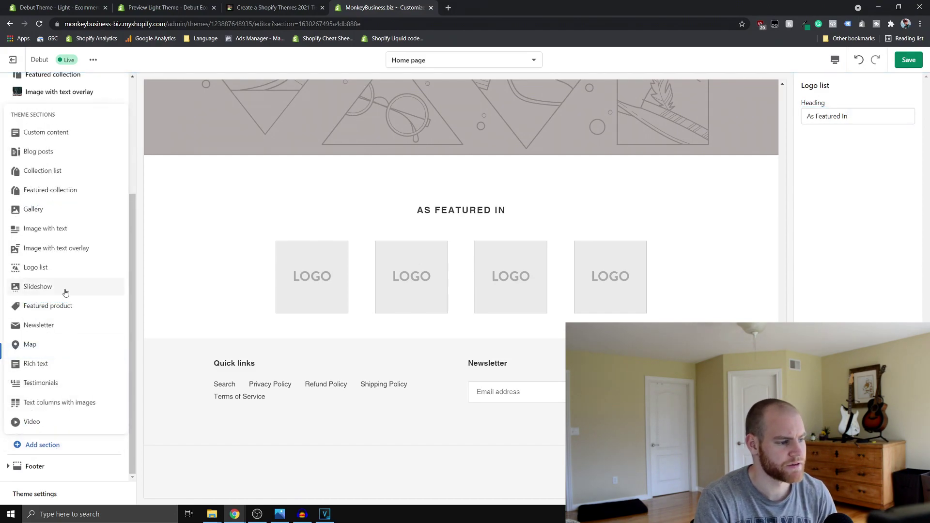
{"action": "left_click", "coordinate": [38, 287]}
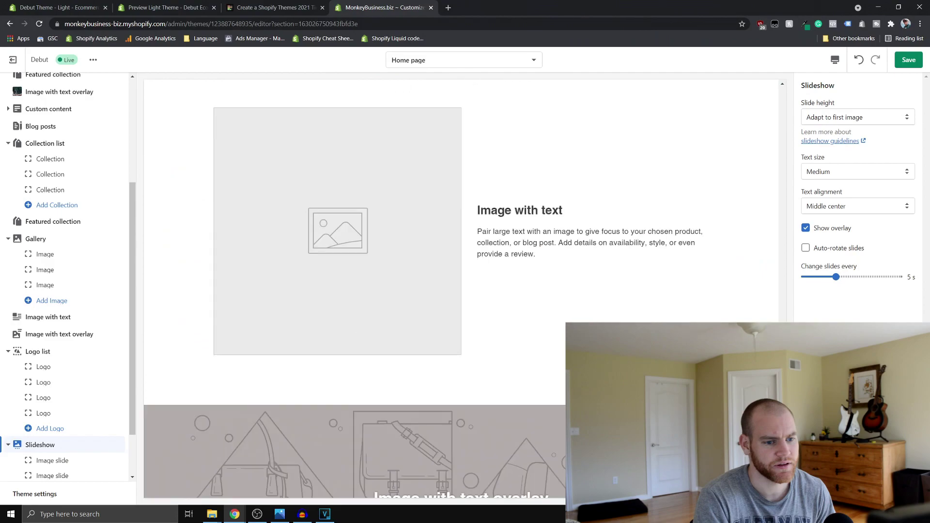
{"action": "scroll", "coordinate": [77, 451], "scroll_direction": "down", "scroll_amount": 1}
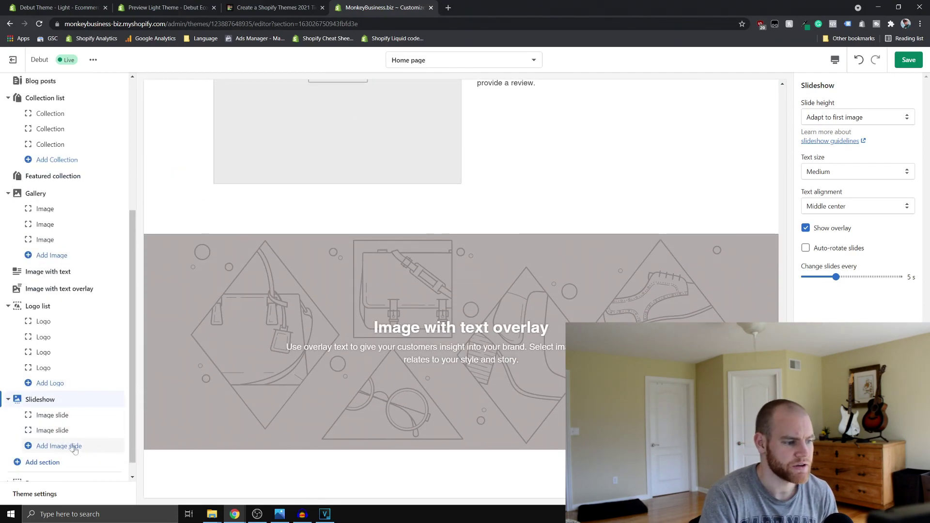
{"action": "scroll", "coordinate": [58, 437], "scroll_direction": "down", "scroll_amount": 1}
{"action": "left_click", "coordinate": [47, 445]}
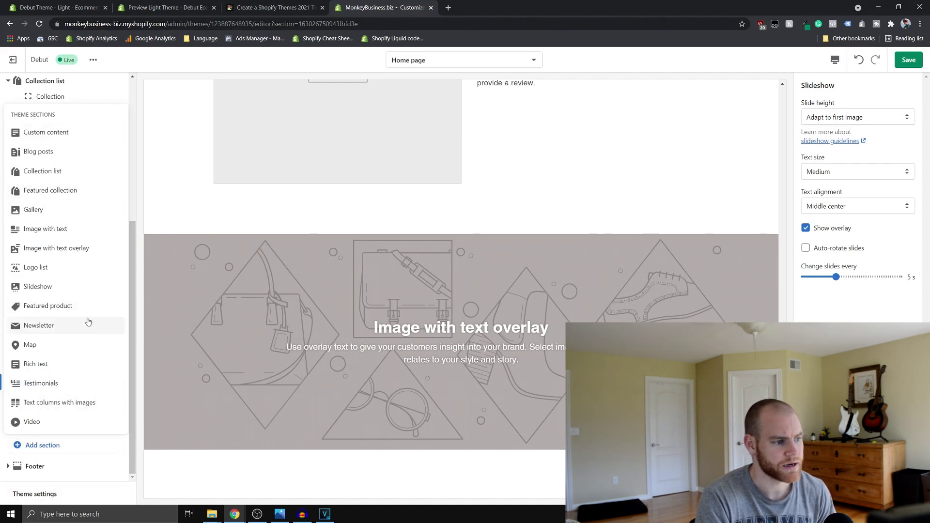
{"action": "left_click", "coordinate": [72, 307]}
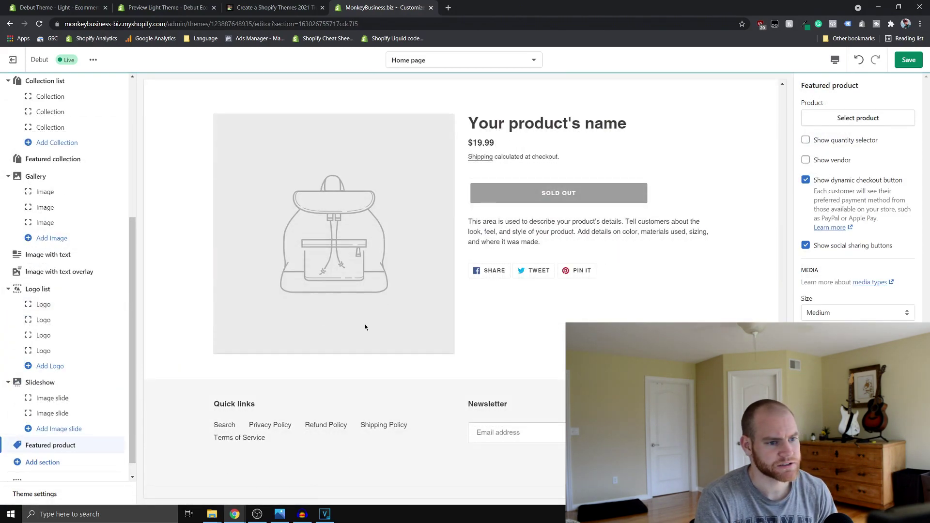
{"action": "scroll", "coordinate": [472, 260], "scroll_direction": "up", "scroll_amount": 1}
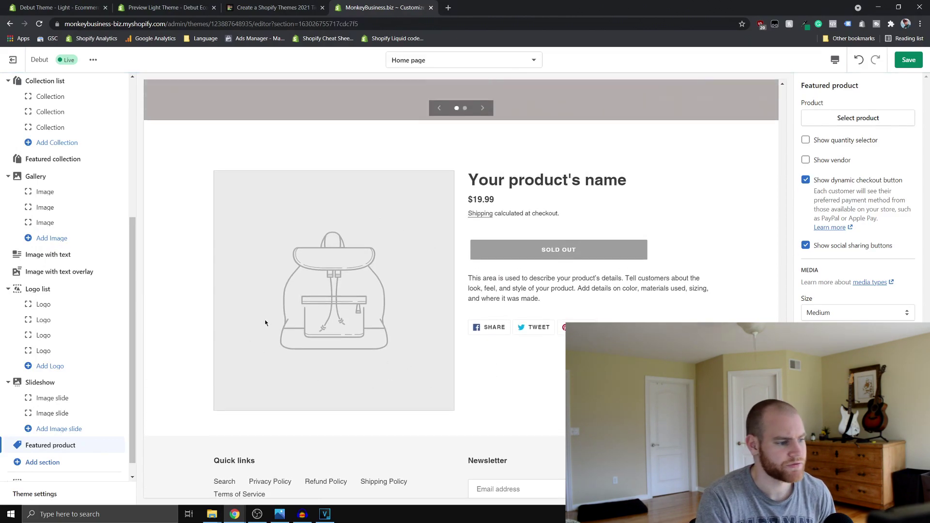
Add a Rich text section and a Testimonials section below the Featured product section
{"action": "left_click", "coordinate": [54, 462]}
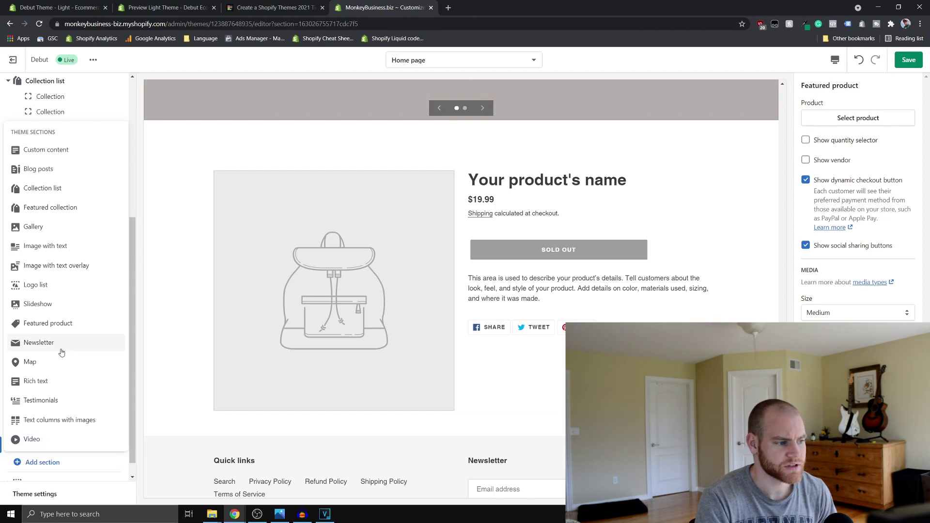
{"action": "left_click", "coordinate": [57, 382]}
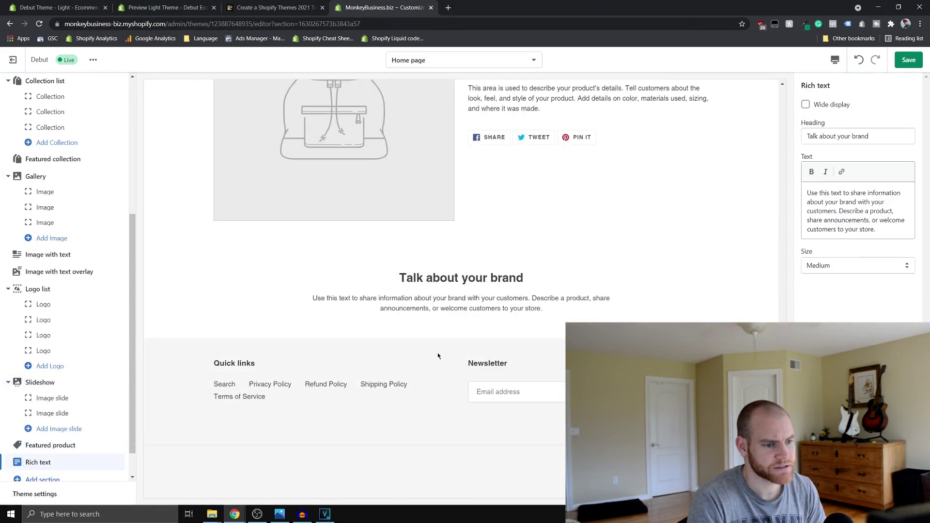
{"action": "left_click_drag", "start_coordinate": [556, 318], "coordinate": [532, 318]}
{"action": "left_click", "coordinate": [531, 318]}
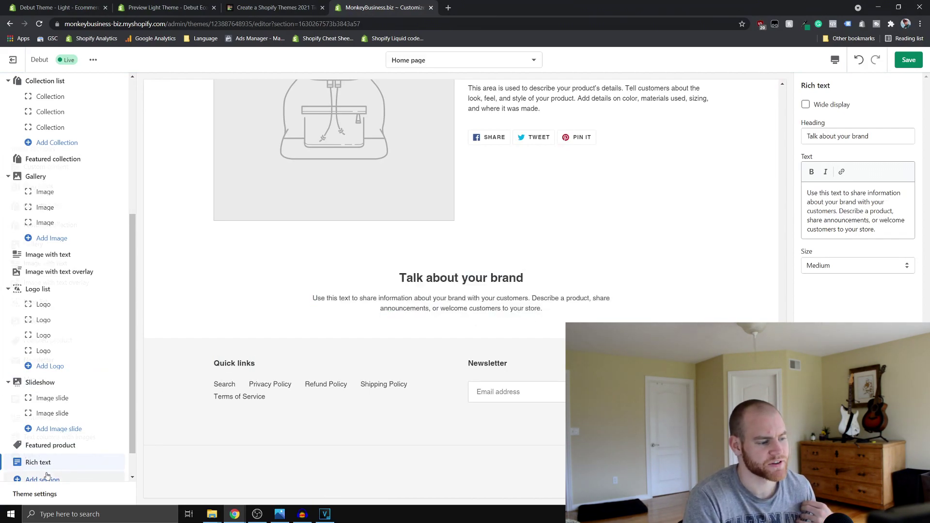
{"action": "left_click", "coordinate": [44, 479]}
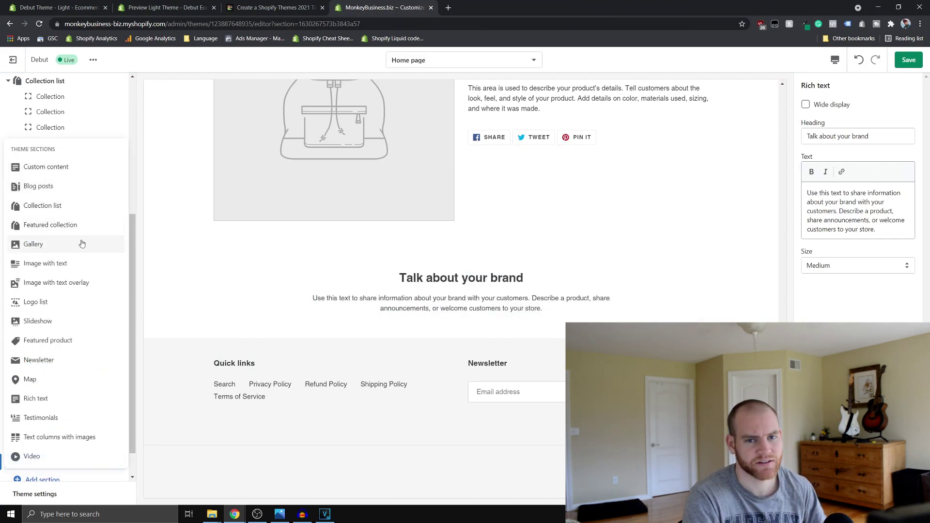
{"action": "left_click", "coordinate": [51, 425]}
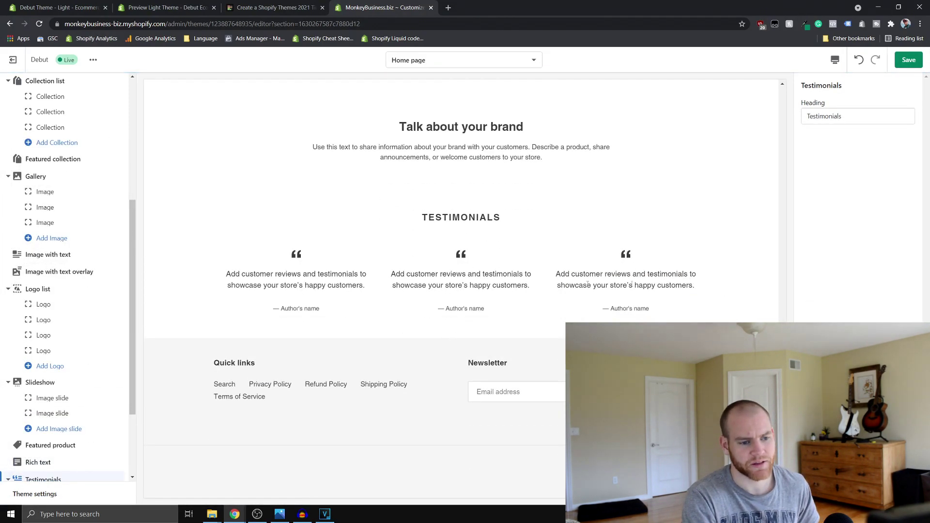
Replace the first testimonial's text with "They have the best monkeys available"
{"action": "scroll", "coordinate": [77, 412], "scroll_direction": "down", "scroll_amount": 2}
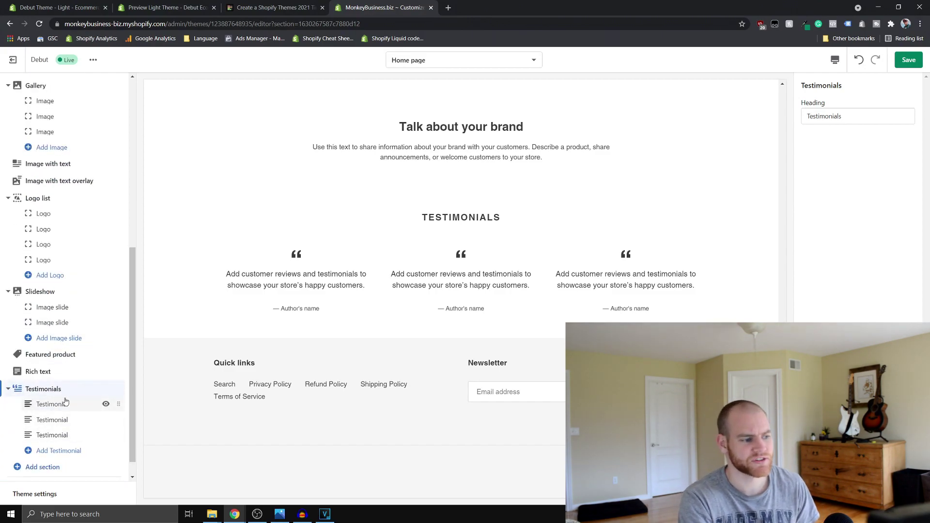
{"action": "left_click", "coordinate": [62, 405]}
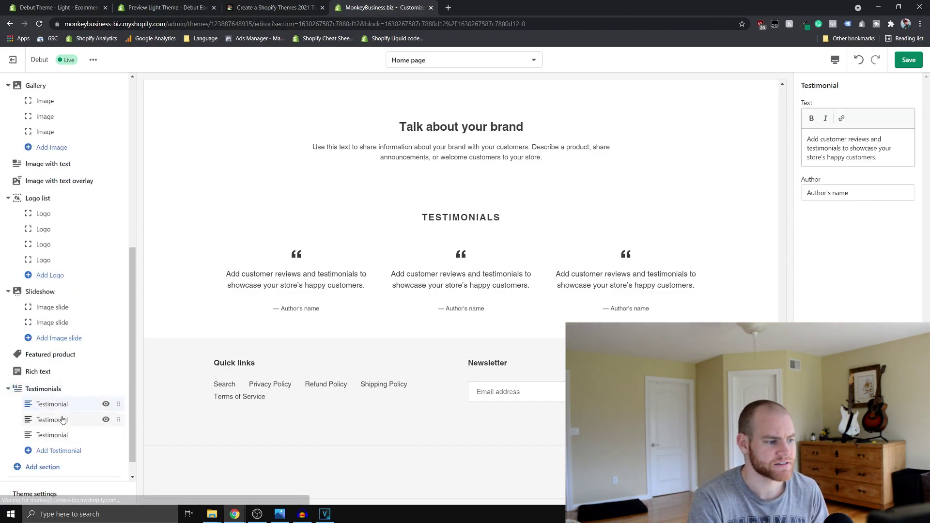
{"action": "left_click", "coordinate": [65, 423]}
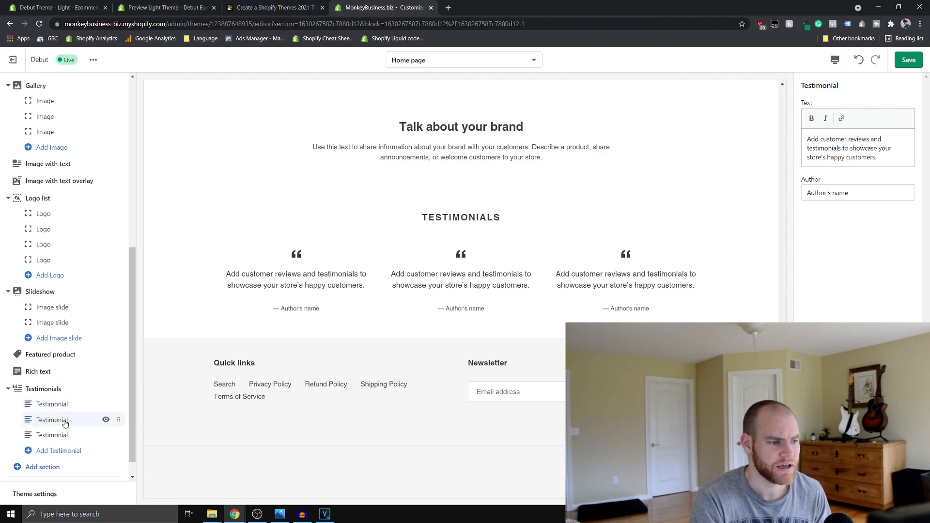
{"action": "triple_click", "coordinate": [858, 141]}
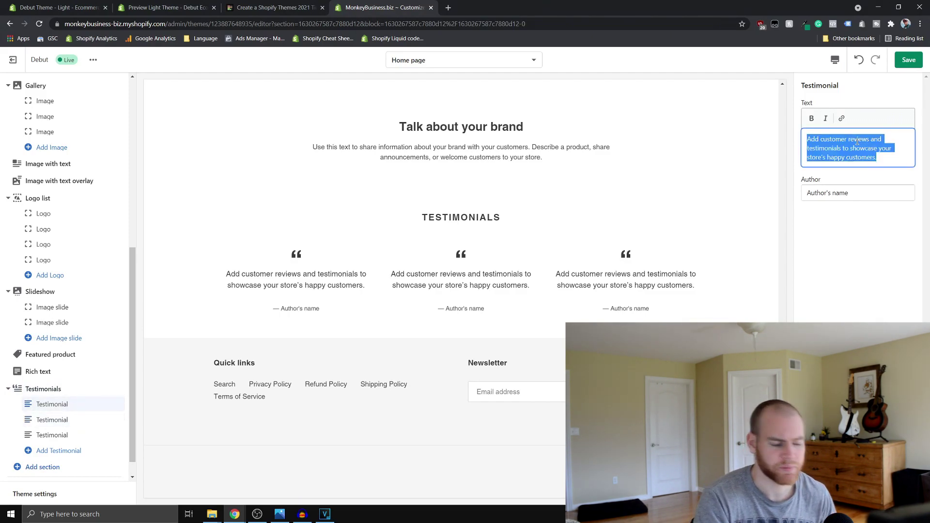
{"action": "key", "text": "BackSpace"}
{"action": "right_click", "coordinate": [857, 142]}
{"action": "key", "text": "Escape"}
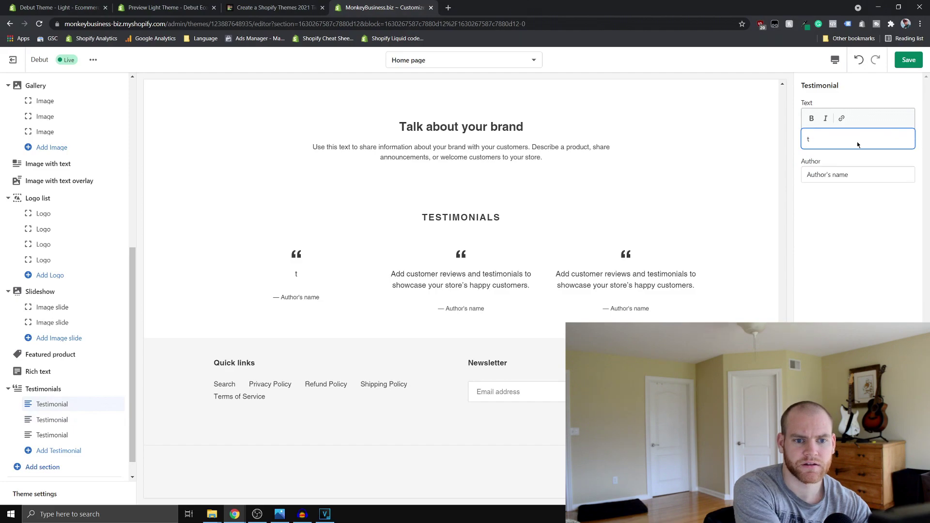
{"action": "type", "text": "They have the best monke"}
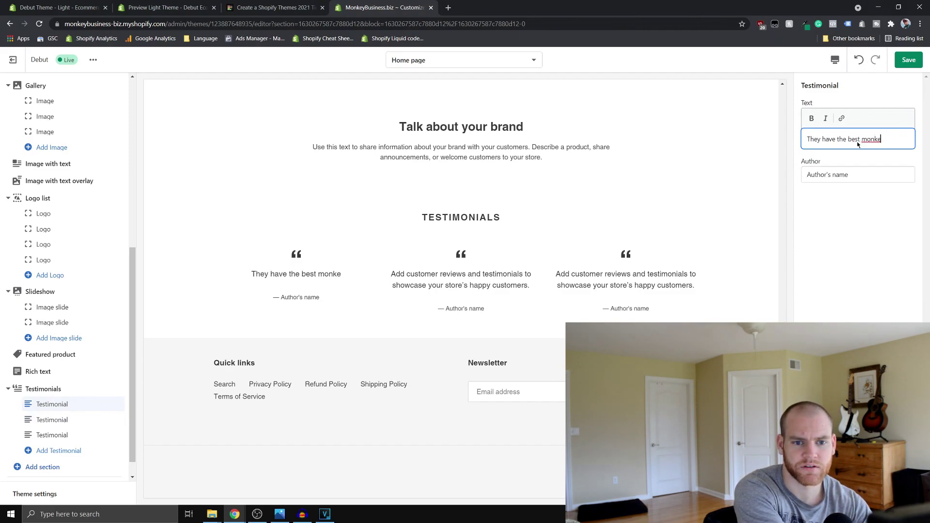
{"action": "type", "text": "ys available"}
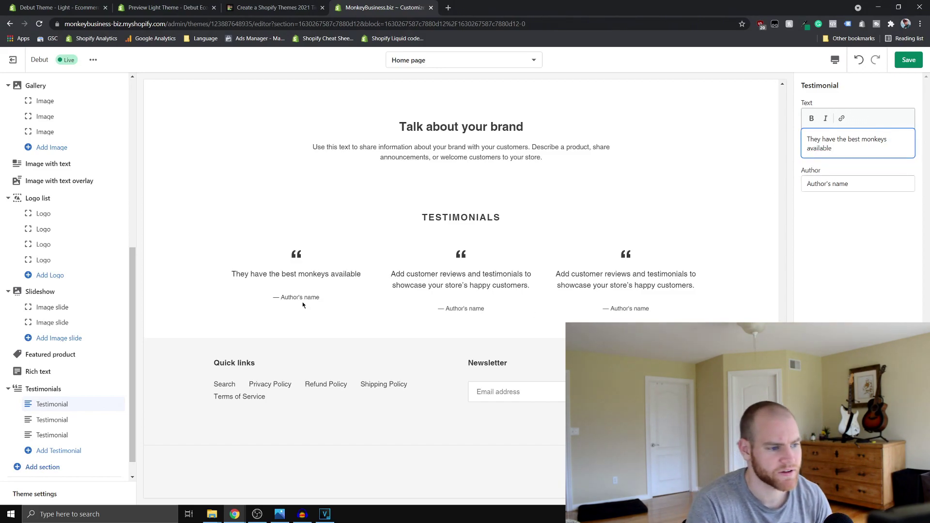
Replace the placeholder author of the first testimonial with a customer's first name
{"action": "triple_click", "coordinate": [903, 192]}
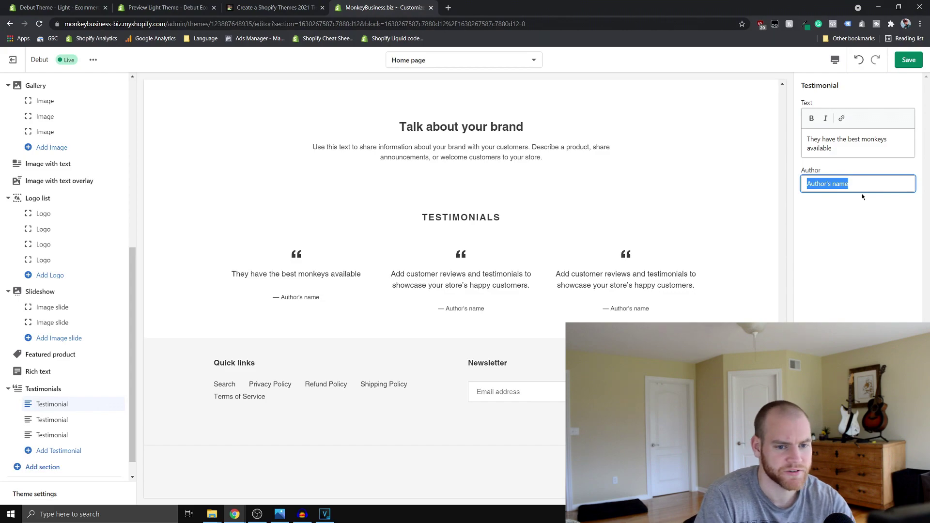
{"action": "type", "text": "George"}
{"action": "left_click_drag", "start_coordinate": [418, 274], "coordinate": [521, 297]}
{"action": "left_click", "coordinate": [518, 299]}
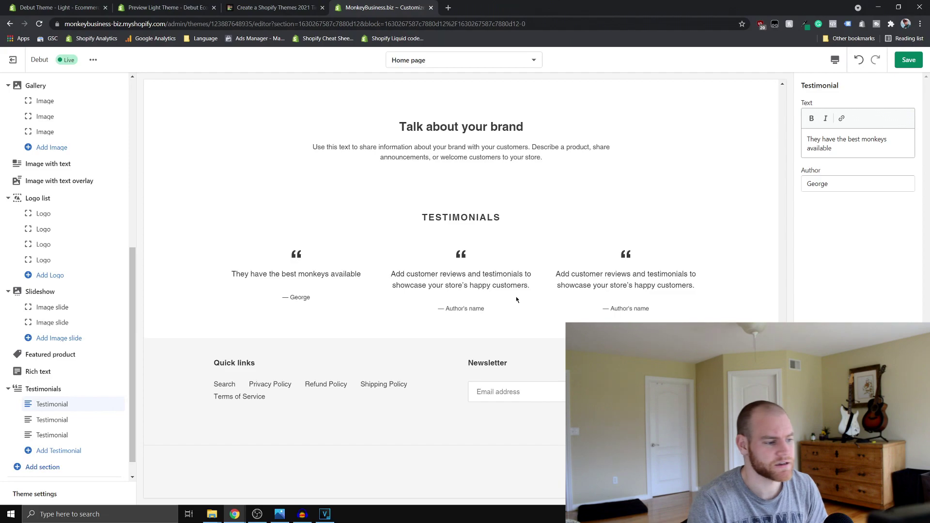
Add a Text columns with images section below the Testimonials and review it in the home page preview
{"action": "scroll", "coordinate": [21, 430], "scroll_direction": "down", "scroll_amount": 1}
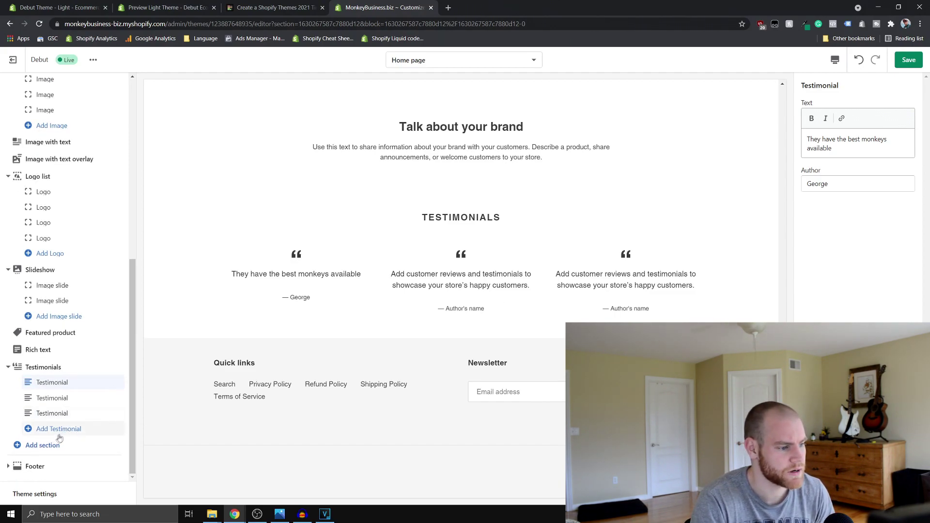
{"action": "left_click", "coordinate": [16, 447]}
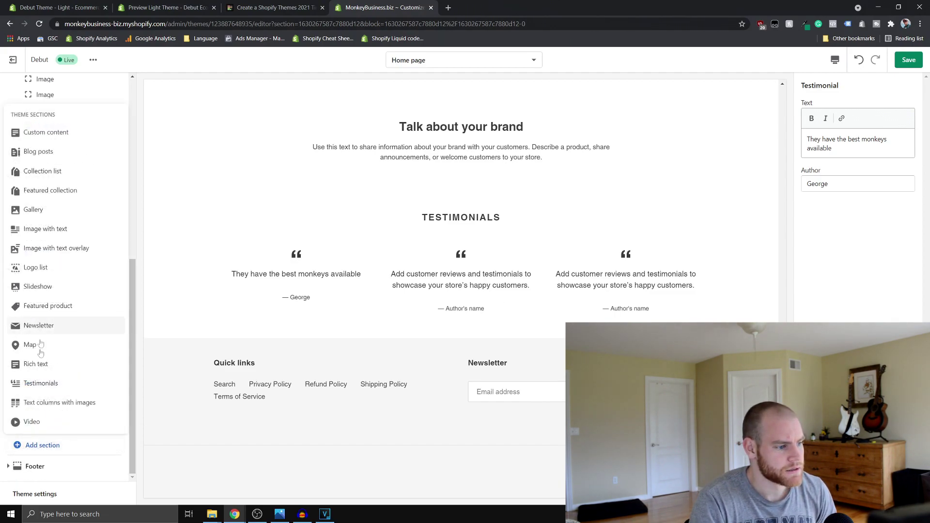
{"action": "left_click", "coordinate": [50, 407]}
{"action": "scroll", "coordinate": [489, 280], "scroll_direction": "up", "scroll_amount": 4}
{"action": "scroll", "coordinate": [489, 280], "scroll_direction": "up", "scroll_amount": 15}
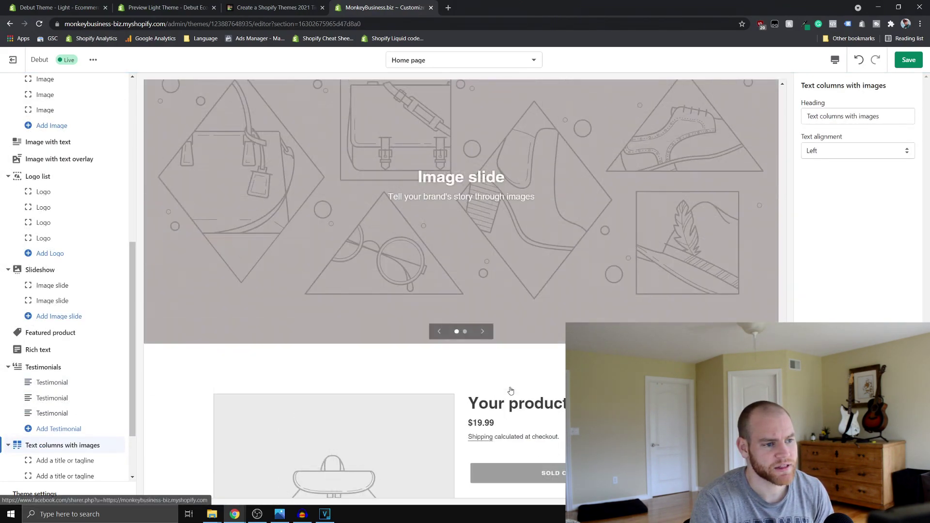
{"action": "scroll", "coordinate": [468, 308], "scroll_direction": "down", "scroll_amount": 10}
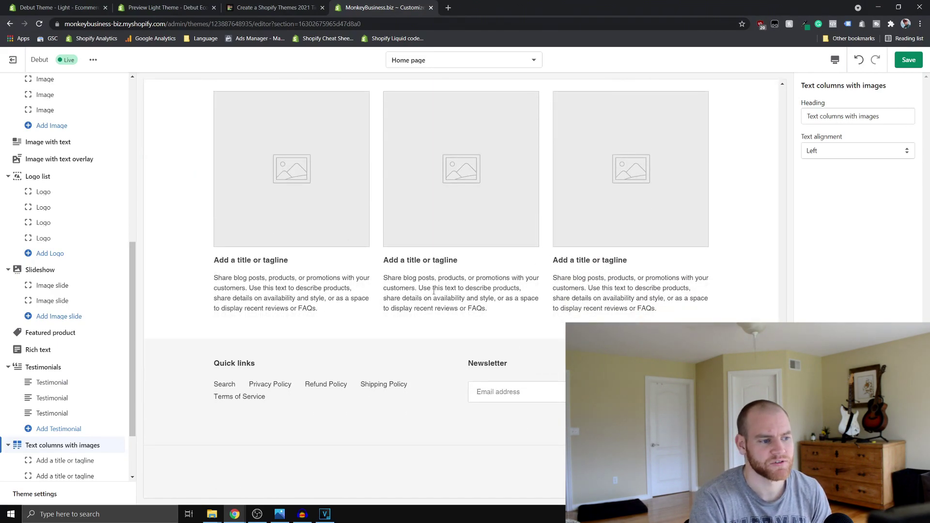
{"action": "scroll", "coordinate": [611, 227], "scroll_direction": "up", "scroll_amount": 1}
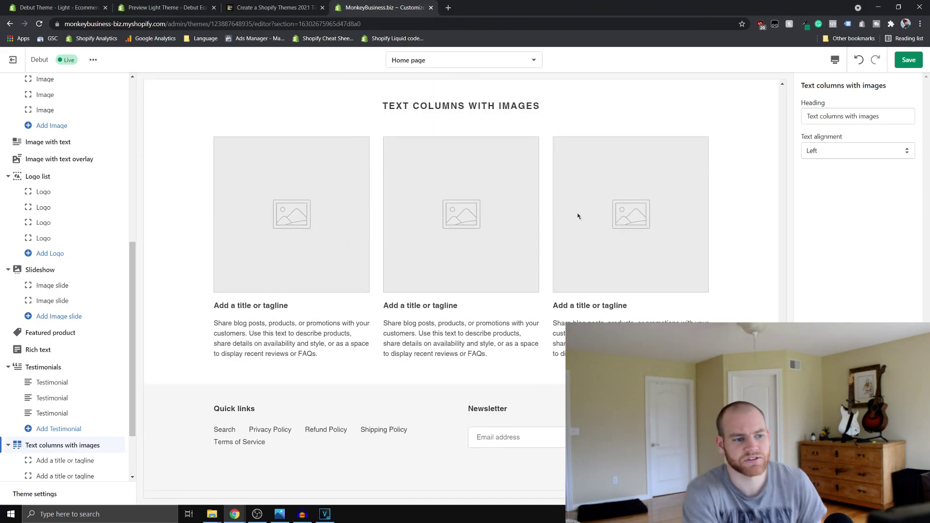
{"action": "scroll", "coordinate": [72, 461], "scroll_direction": "down", "scroll_amount": 2}
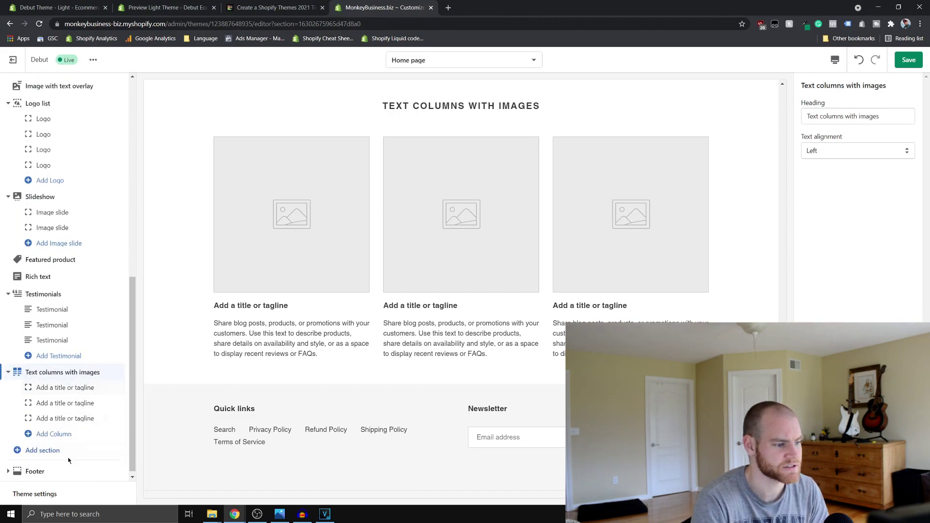
Add a Video section to the home page below the last Text columns with images section
{"action": "left_click", "coordinate": [46, 446]}
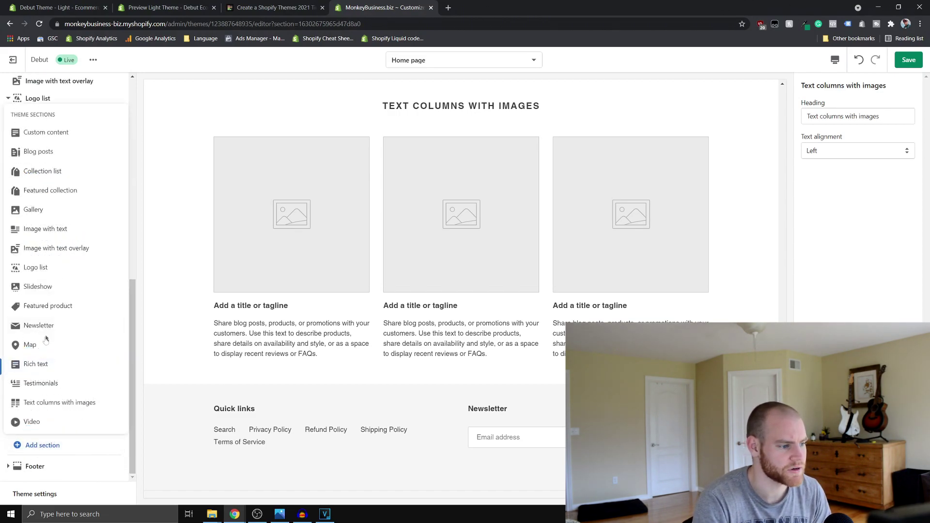
{"action": "left_click", "coordinate": [58, 422]}
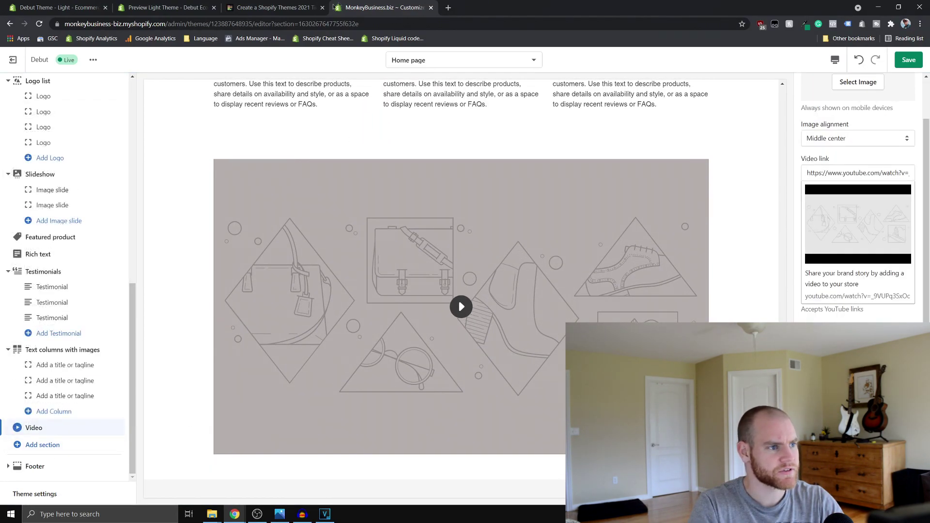
{"action": "left_click", "coordinate": [274, 7]}
{"action": "left_click", "coordinate": [58, 7]}
{"action": "left_click", "coordinate": [152, 7]}
{"action": "left_click", "coordinate": [58, 8]}
{"action": "left_click", "coordinate": [160, 7]}
{"action": "left_click", "coordinate": [274, 7]}
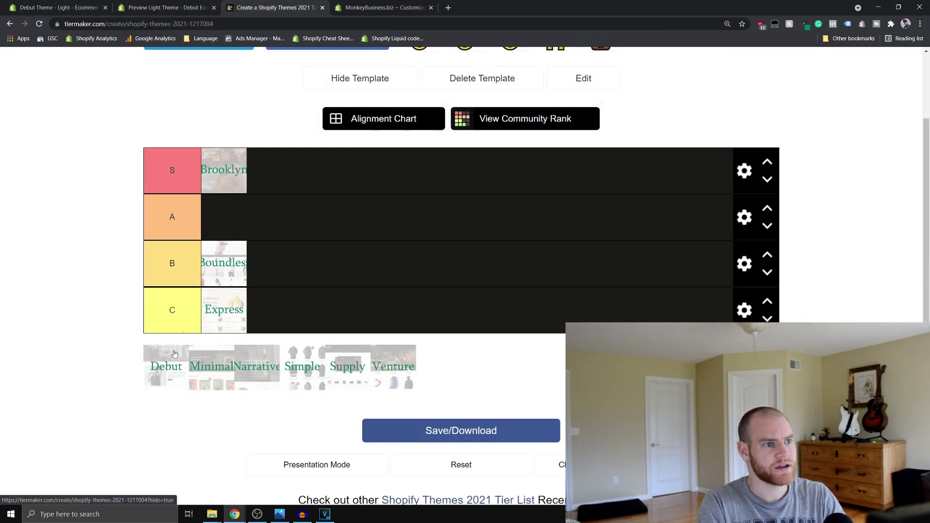
{"action": "left_click", "coordinate": [356, 6]}
Examine the home page's list of sections and the block types that can be added to the Custom content section
{"action": "scroll", "coordinate": [113, 413], "scroll_direction": "up", "scroll_amount": 9}
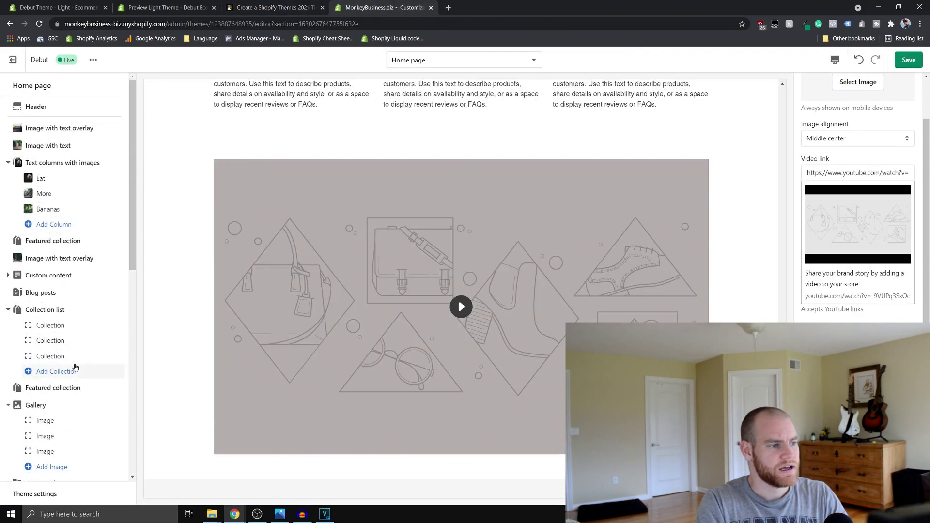
{"action": "scroll", "coordinate": [73, 367], "scroll_direction": "down", "scroll_amount": 3}
{"action": "scroll", "coordinate": [77, 361], "scroll_direction": "up", "scroll_amount": 3}
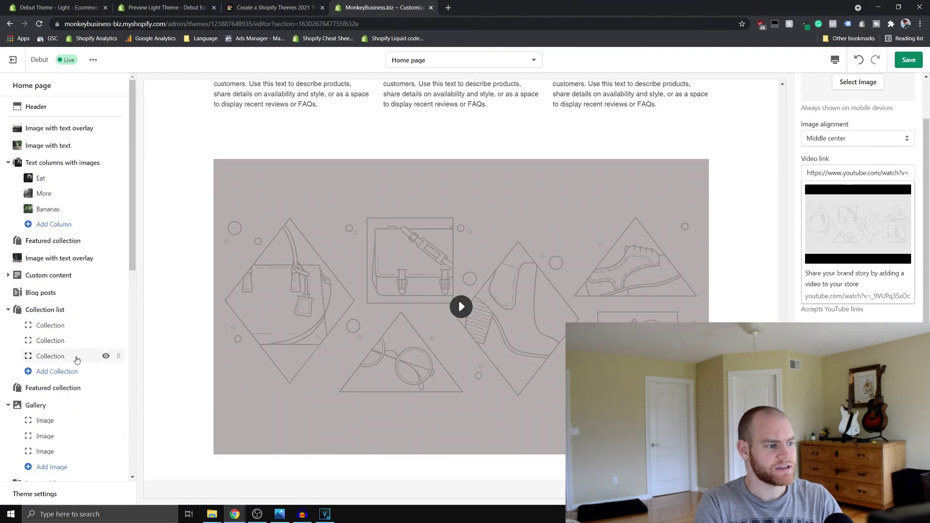
{"action": "scroll", "coordinate": [76, 363], "scroll_direction": "down", "scroll_amount": 6}
{"action": "scroll", "coordinate": [74, 374], "scroll_direction": "down", "scroll_amount": 1}
{"action": "scroll", "coordinate": [71, 374], "scroll_direction": "up", "scroll_amount": 6}
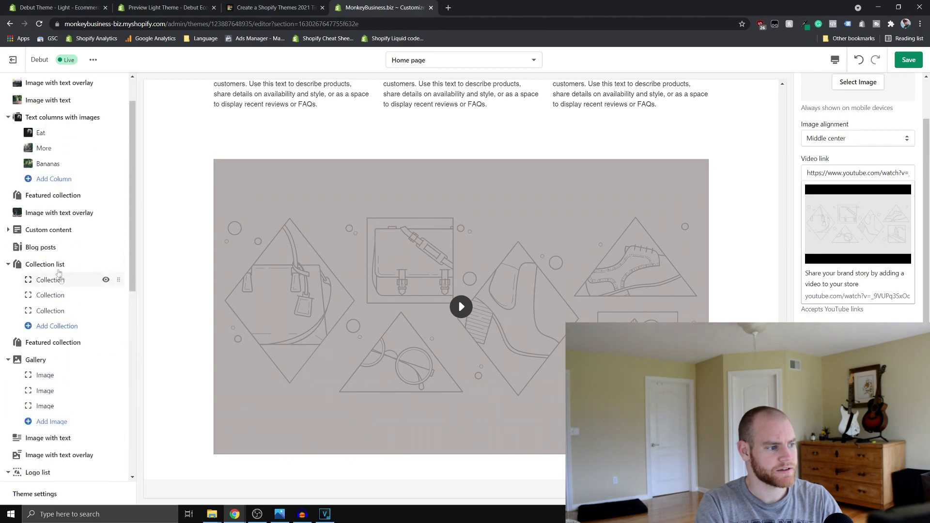
{"action": "scroll", "coordinate": [58, 274], "scroll_direction": "up", "scroll_amount": 1}
{"action": "left_click", "coordinate": [59, 276]}
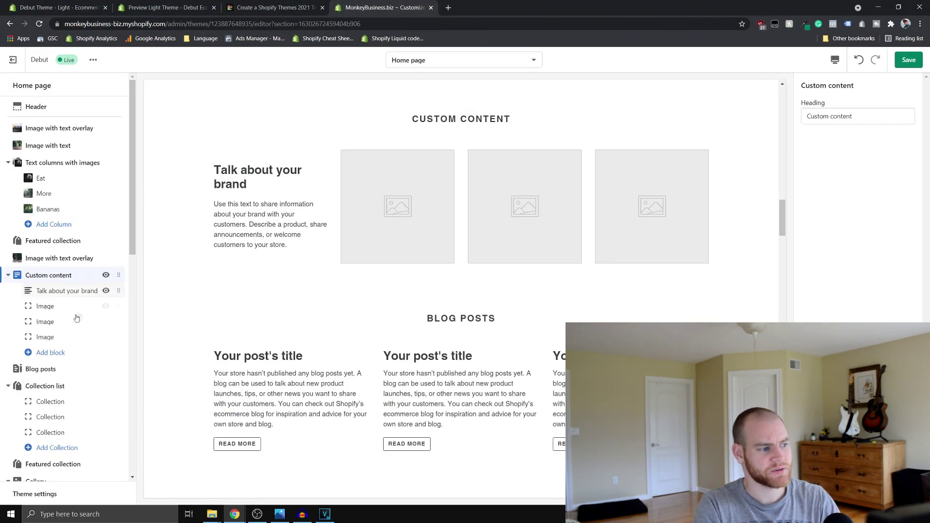
{"action": "left_click", "coordinate": [51, 353]}
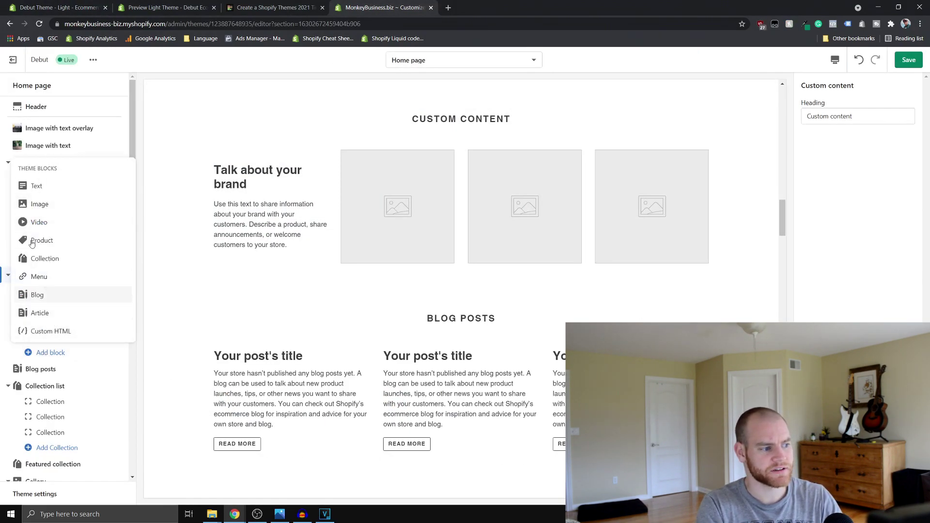
Switch to the Shopify Themes 2021 tier list on TierMaker and rank Debut in the S tier after Brooklyn
{"action": "left_click", "coordinate": [56, 6]}
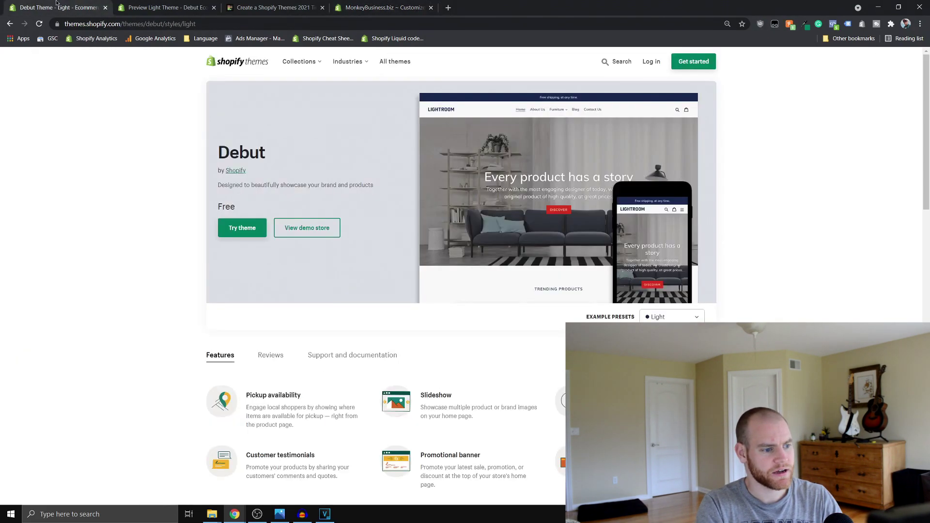
{"action": "left_click", "coordinate": [184, 4]}
{"action": "left_click", "coordinate": [274, 4]}
{"action": "left_click_drag", "start_coordinate": [163, 374], "coordinate": [280, 178]}
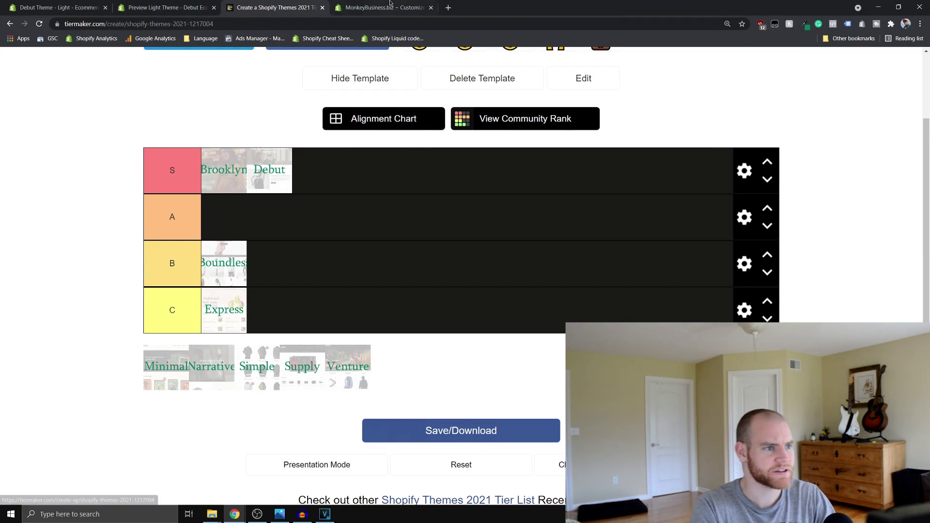
{"action": "left_click", "coordinate": [164, 7]}
{"action": "left_click", "coordinate": [54, 8]}
{"action": "left_click", "coordinate": [245, 5]}
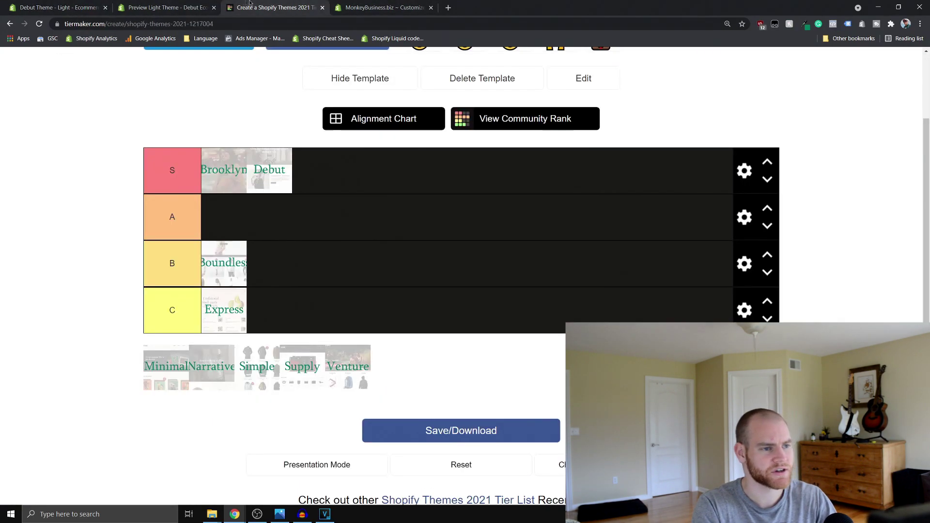
{"action": "left_click", "coordinate": [348, 5]}
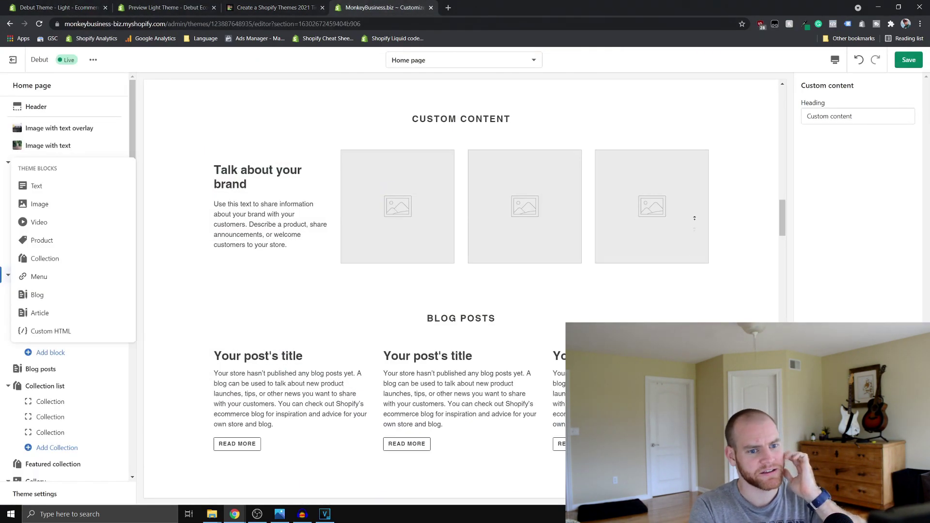
{"action": "scroll", "coordinate": [694, 219], "scroll_direction": "up", "scroll_amount": 15}
Switch to the Debut demo store, set it to mobile preview, and examine the layout of its trending products, video and collections
{"action": "left_click", "coordinate": [152, 5]}
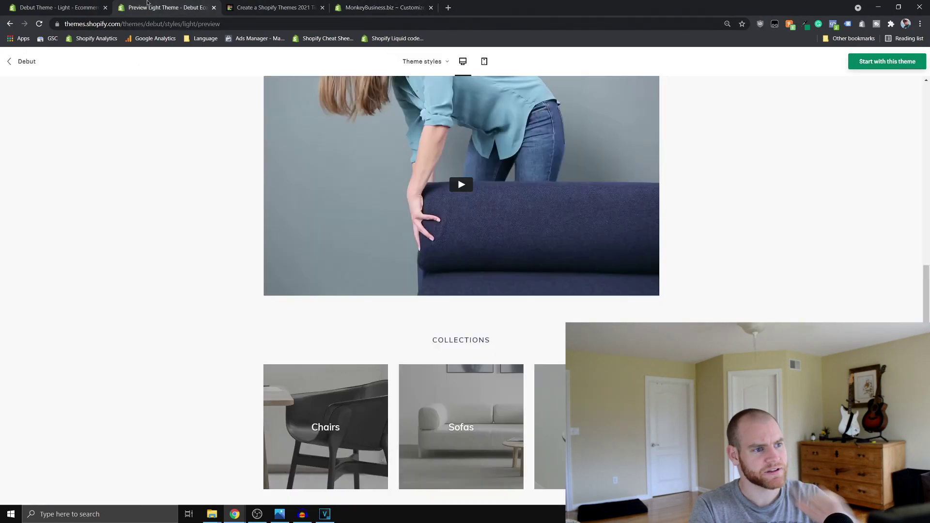
{"action": "left_click", "coordinate": [486, 62]}
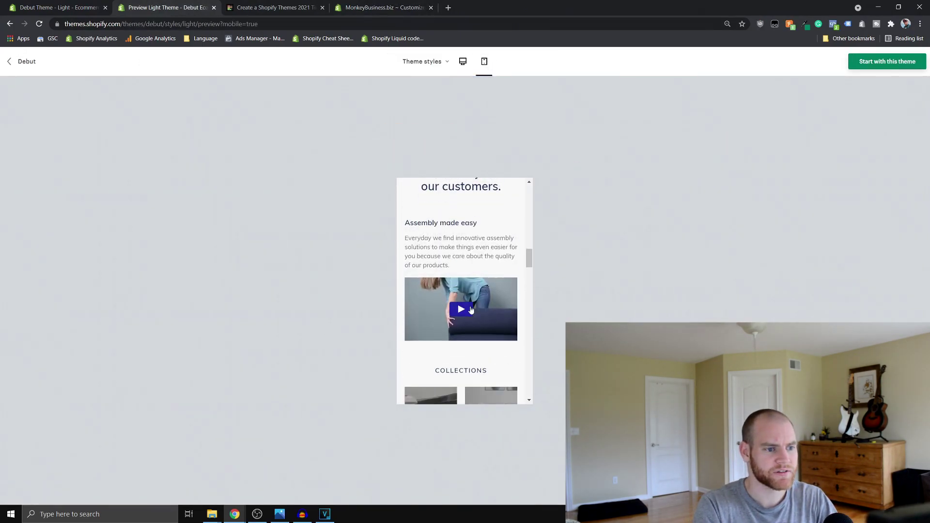
{"action": "left_click_drag", "start_coordinate": [527, 255], "coordinate": [552, 207]}
{"action": "scroll", "coordinate": [502, 251], "scroll_direction": "down", "scroll_amount": 3}
{"action": "scroll", "coordinate": [501, 253], "scroll_direction": "up", "scroll_amount": 3}
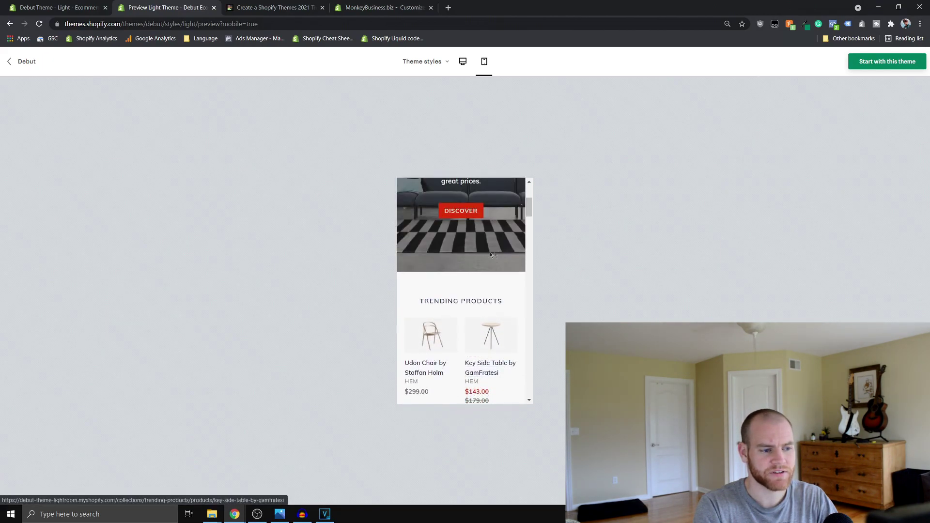
{"action": "scroll", "coordinate": [462, 254], "scroll_direction": "down", "scroll_amount": 3}
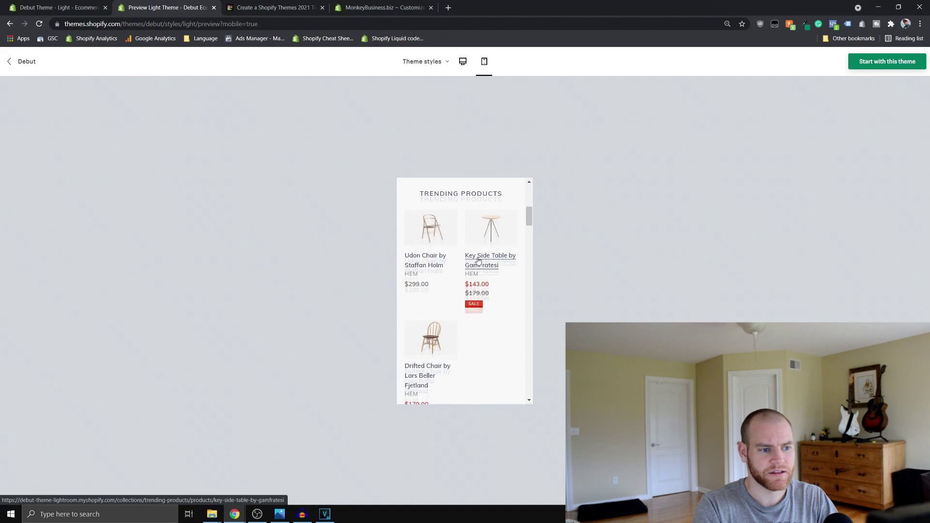
{"action": "scroll", "coordinate": [474, 219], "scroll_direction": "down", "scroll_amount": 2}
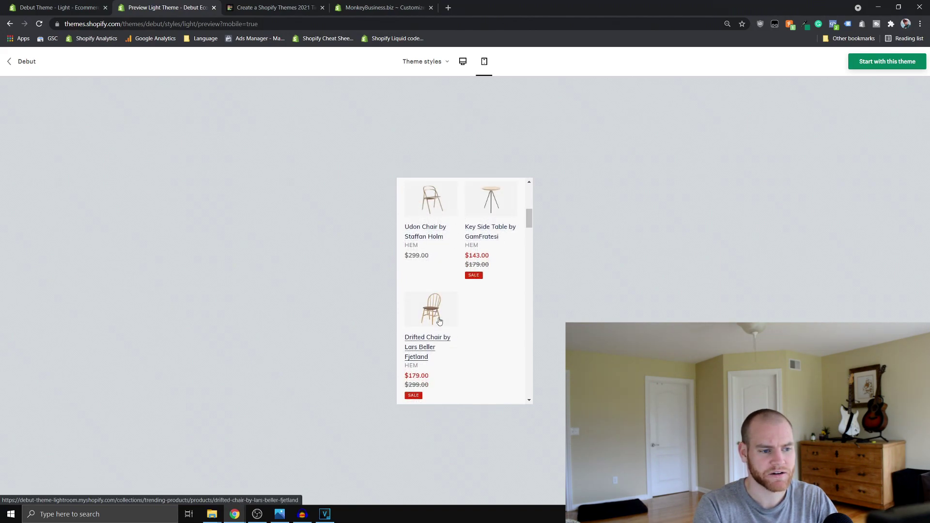
{"action": "scroll", "coordinate": [439, 321], "scroll_direction": "up", "scroll_amount": 3}
{"action": "scroll", "coordinate": [440, 321], "scroll_direction": "down", "scroll_amount": 3}
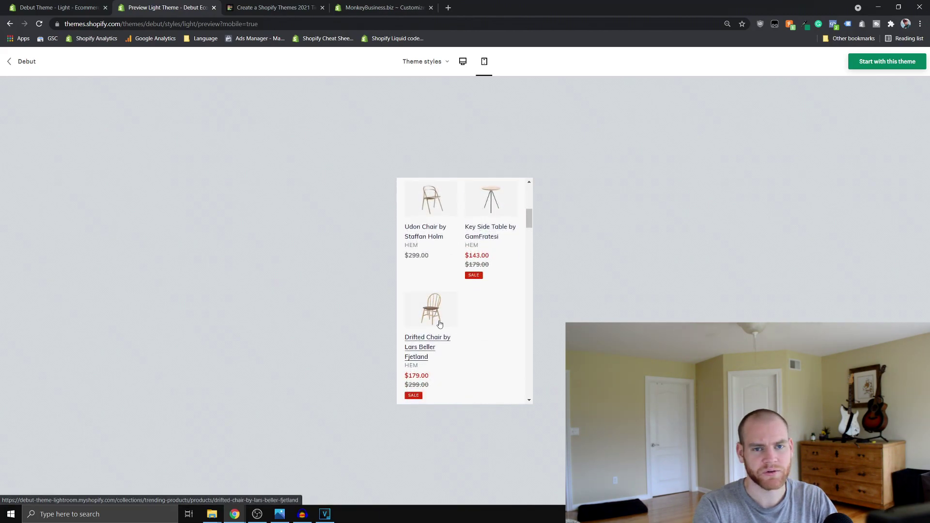
{"action": "scroll", "coordinate": [470, 322], "scroll_direction": "down", "scroll_amount": 3}
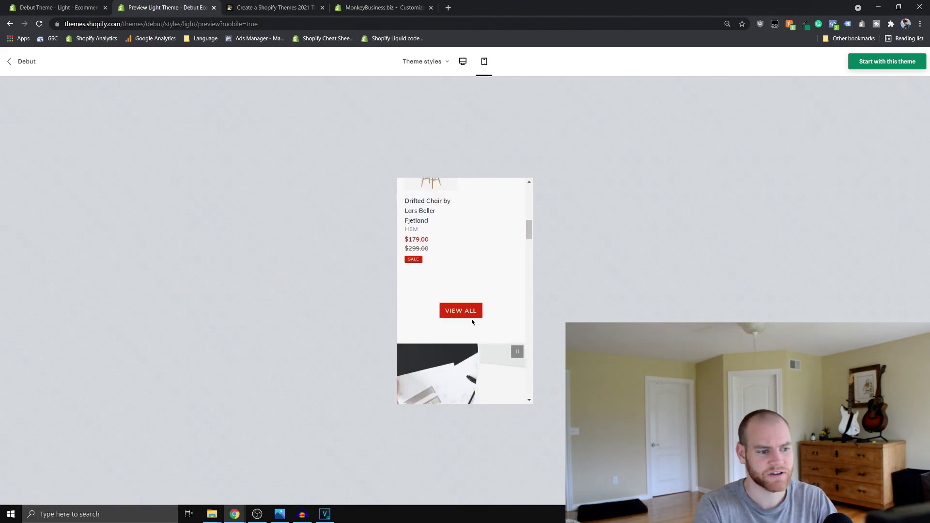
{"action": "scroll", "coordinate": [464, 315], "scroll_direction": "down", "scroll_amount": 10}
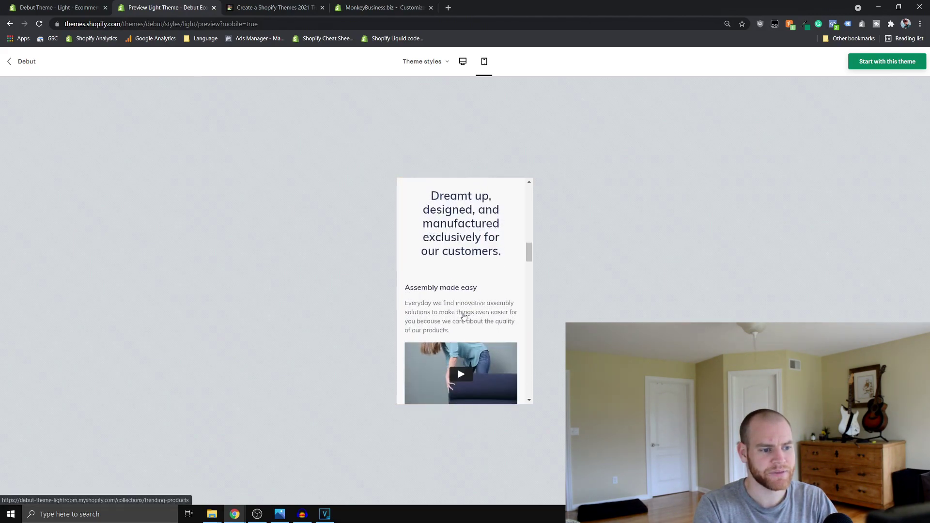
{"action": "scroll", "coordinate": [466, 311], "scroll_direction": "up", "scroll_amount": 2}
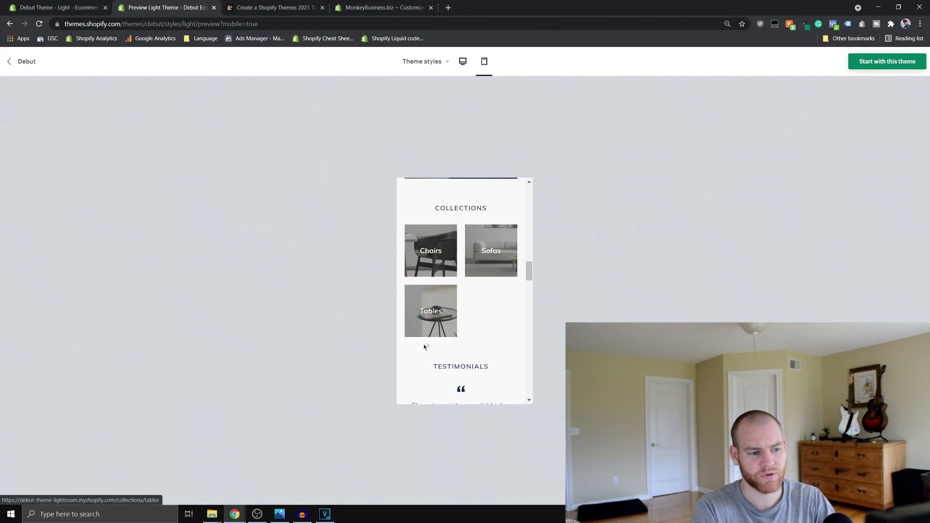
{"action": "scroll", "coordinate": [460, 291], "scroll_direction": "down", "scroll_amount": 1}
Return to the TierMaker tier list and recheck Debut's placement in the S tier
{"action": "key", "text": "ctrl+Tab"}
{"action": "left_click_drag", "start_coordinate": [271, 175], "coordinate": [289, 183]}
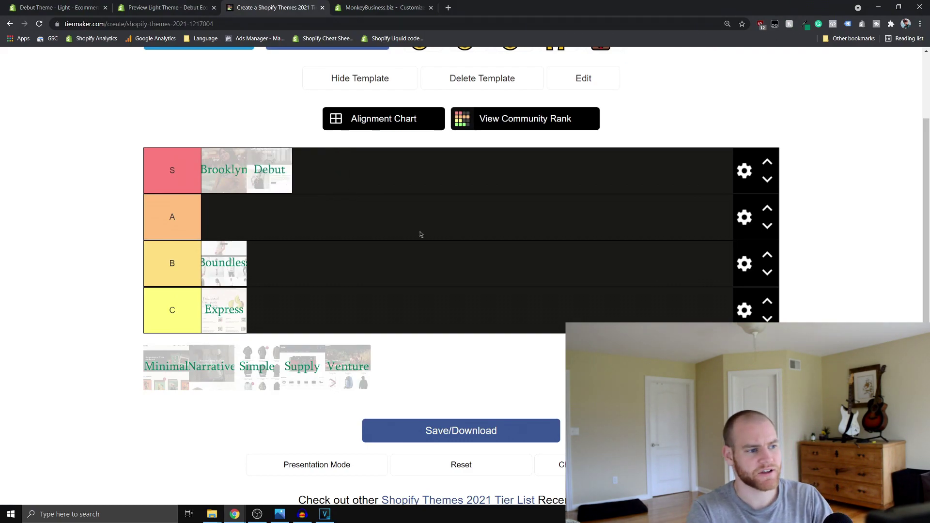